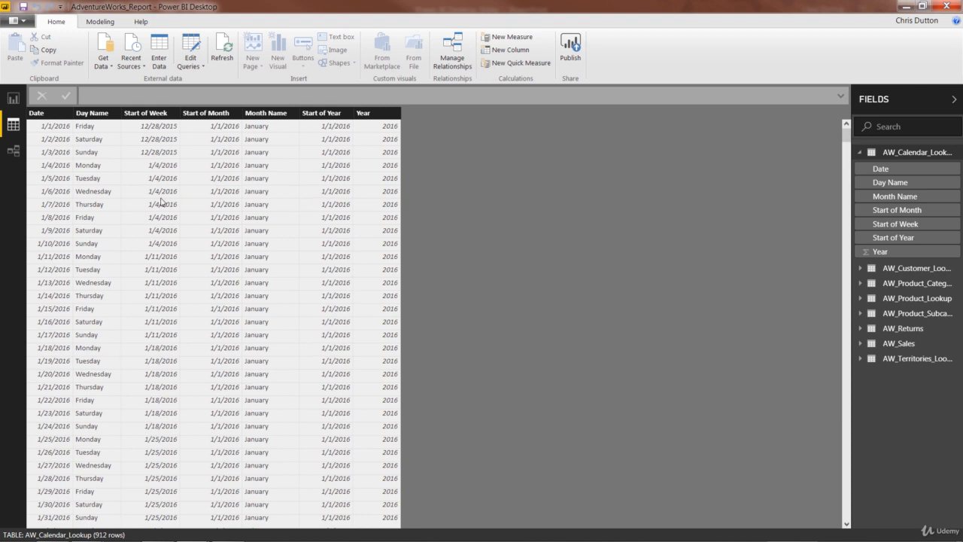
# Step: Add a new column to AW_Calendar_Lookup named Day of Week using WEEKDAY on AW_Calendar_Lookup[Date]
pyautogui.rightClick(201, 180)
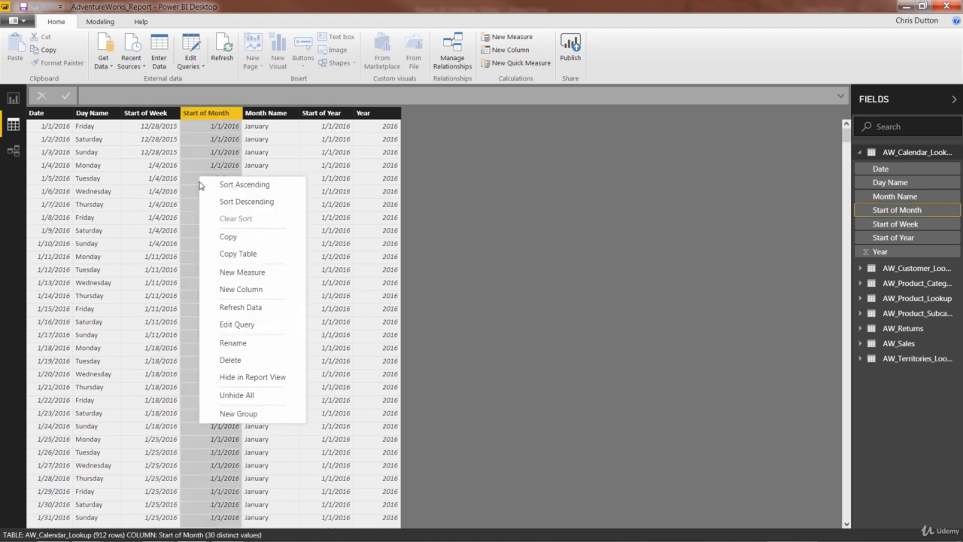
pyautogui.click(241, 289)
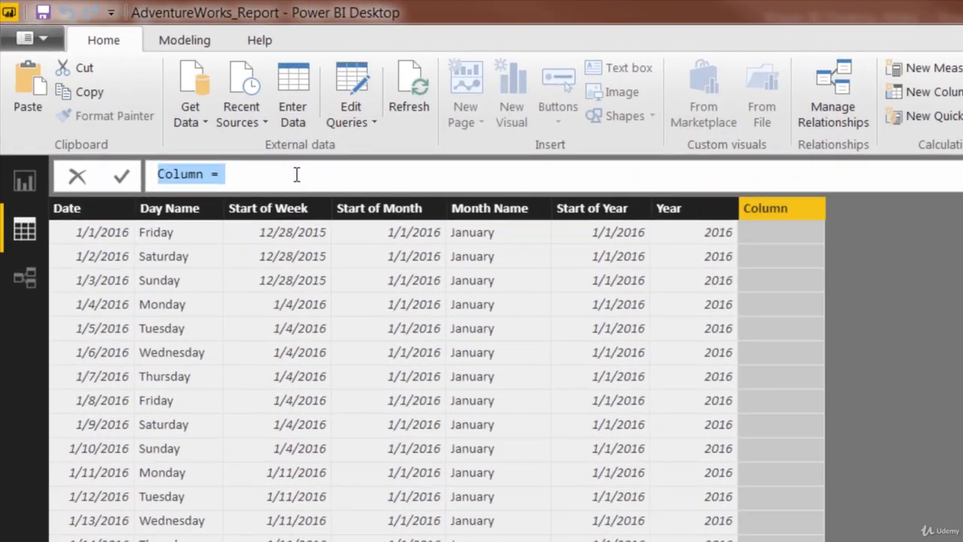
pyautogui.write('D')
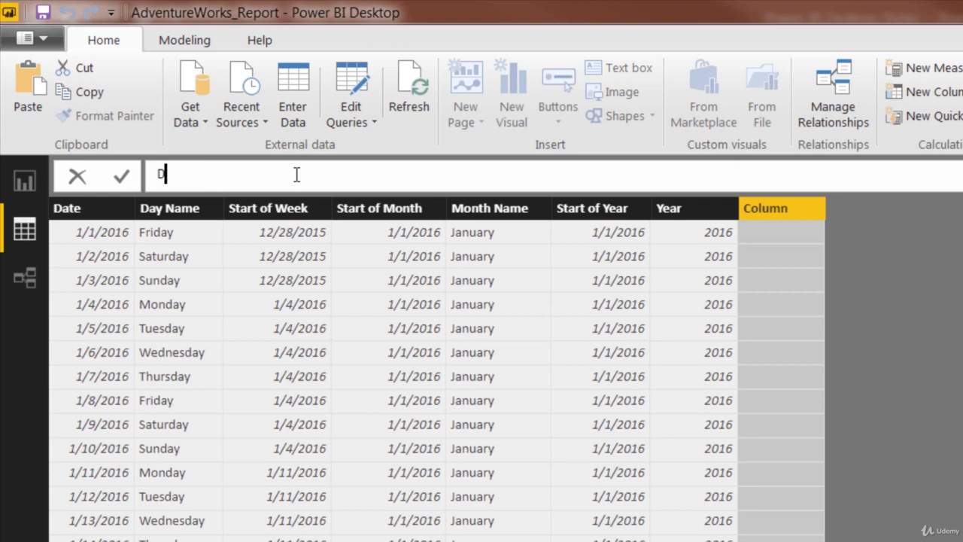
pyautogui.write('ay of We')
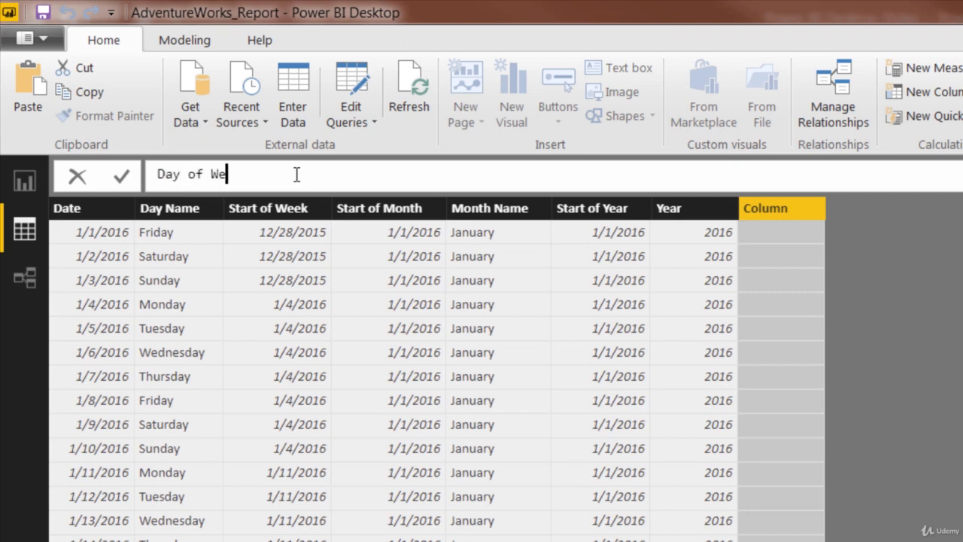
pyautogui.write('ek = WEEKD')
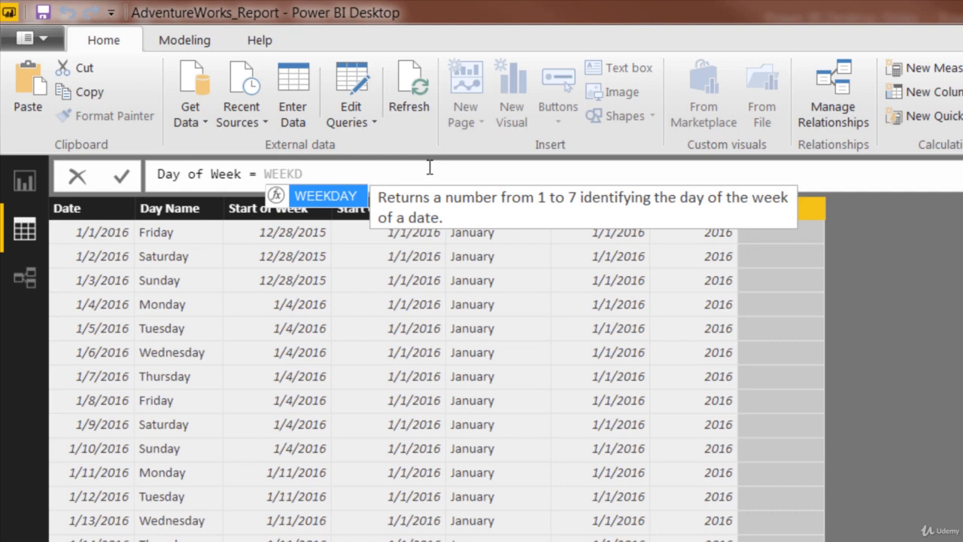
pyautogui.press('Tab')
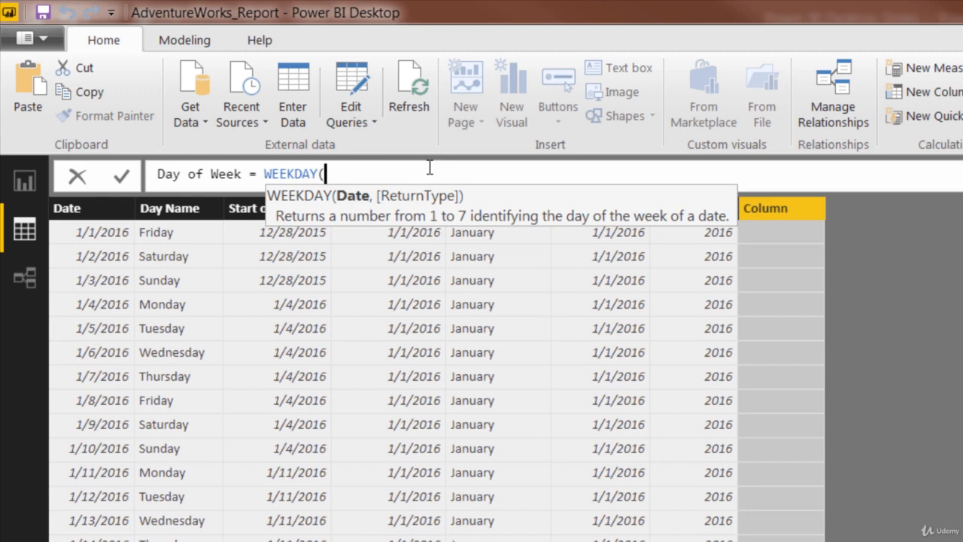
pyautogui.write('date')
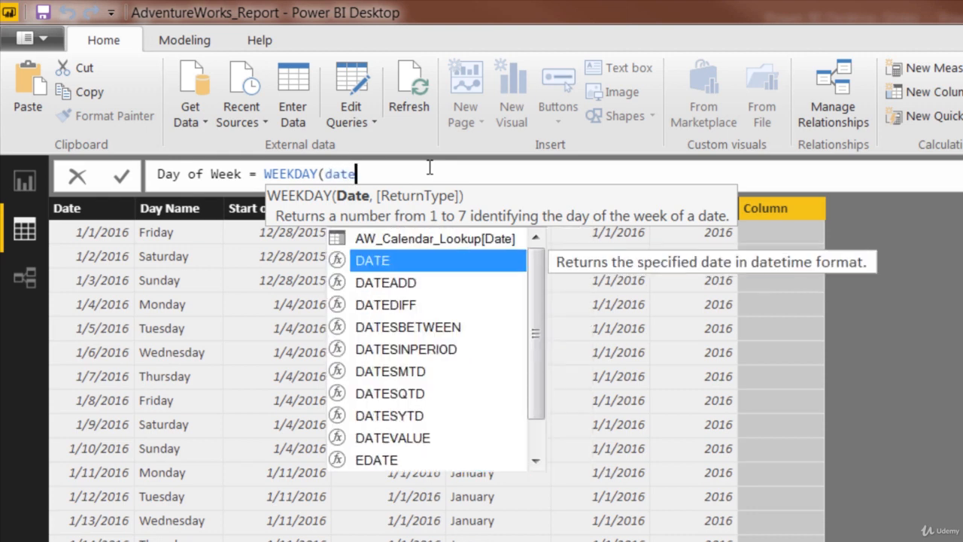
pyautogui.press('Up')
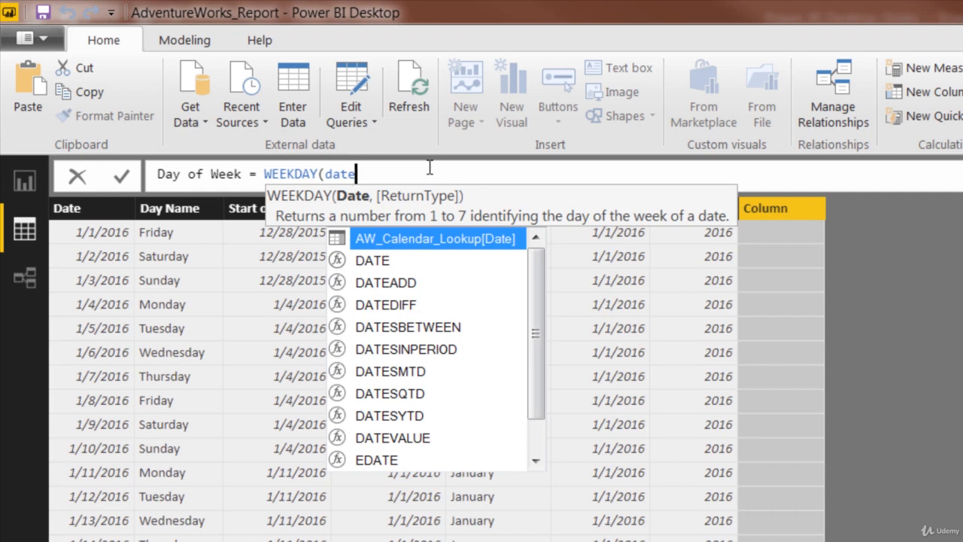
pyautogui.doubleClick(417, 239)
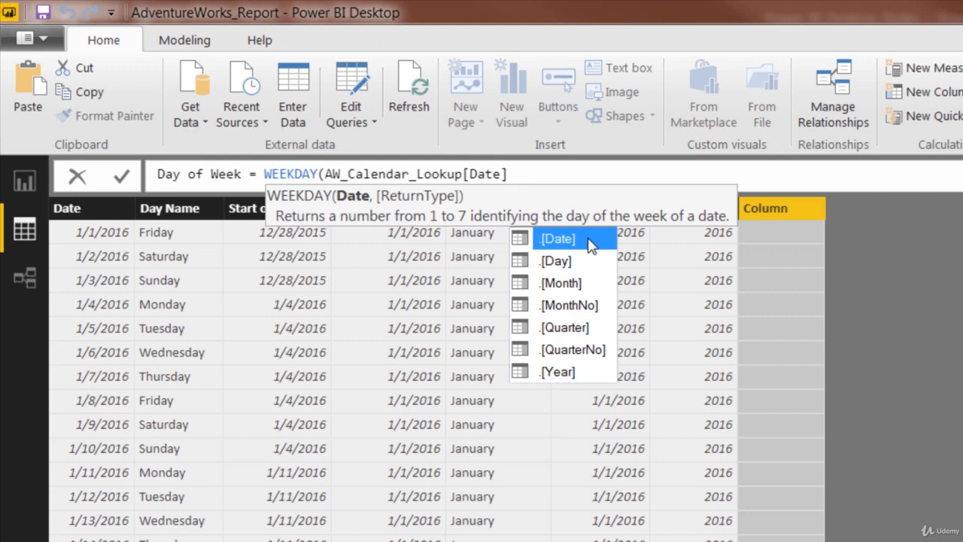
# Step: Set WEEKDAY's return type to 2 (Monday=1 through Sunday=7) and commit the Day of Week column
pyautogui.write(',')
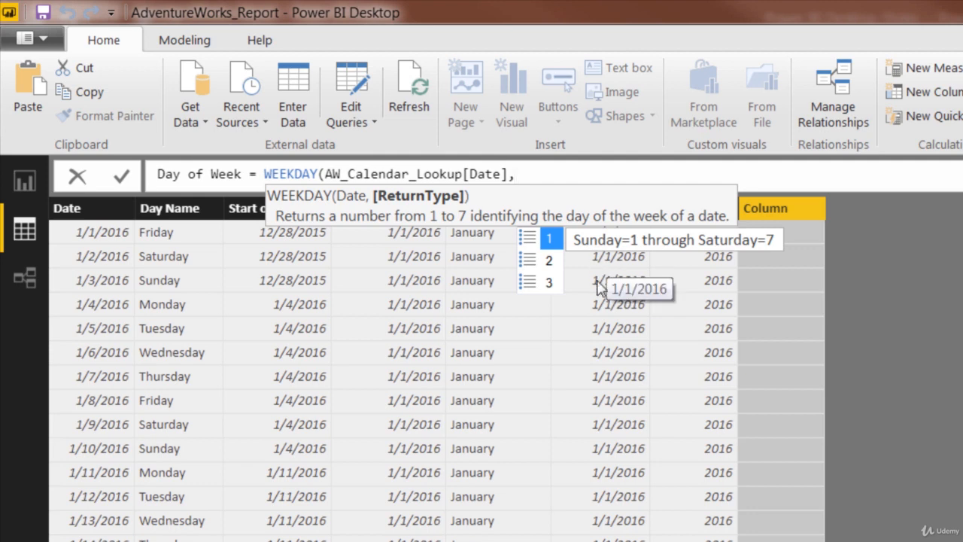
pyautogui.press('Down')
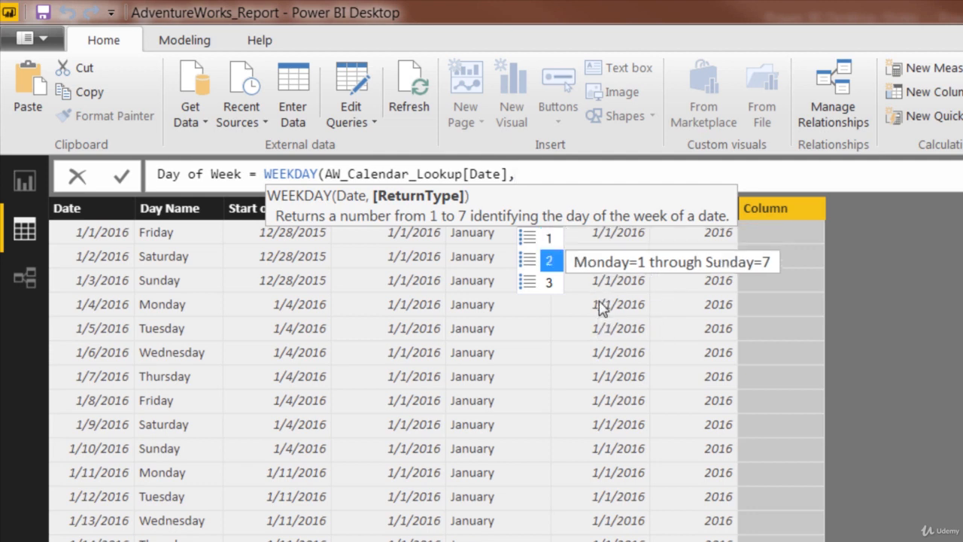
pyautogui.press('Down')
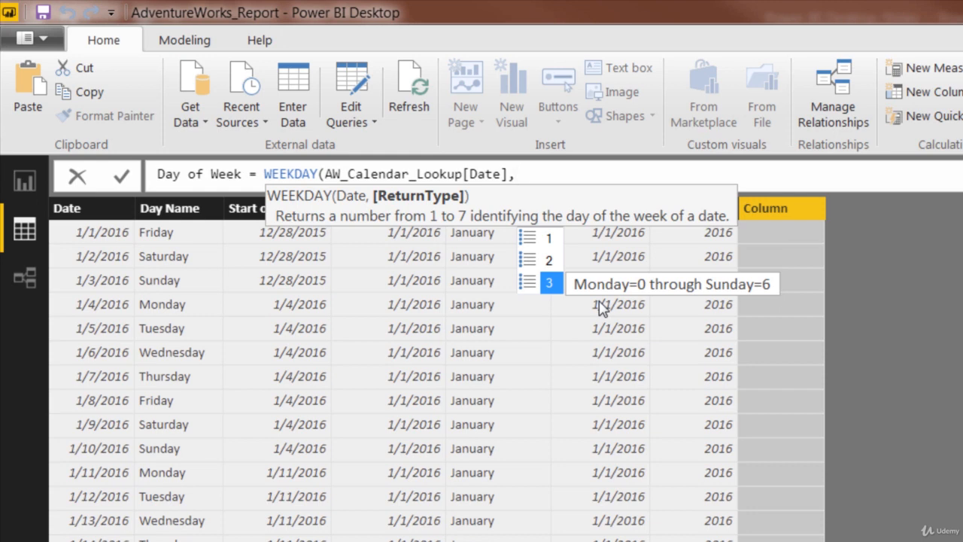
pyautogui.press('Up')
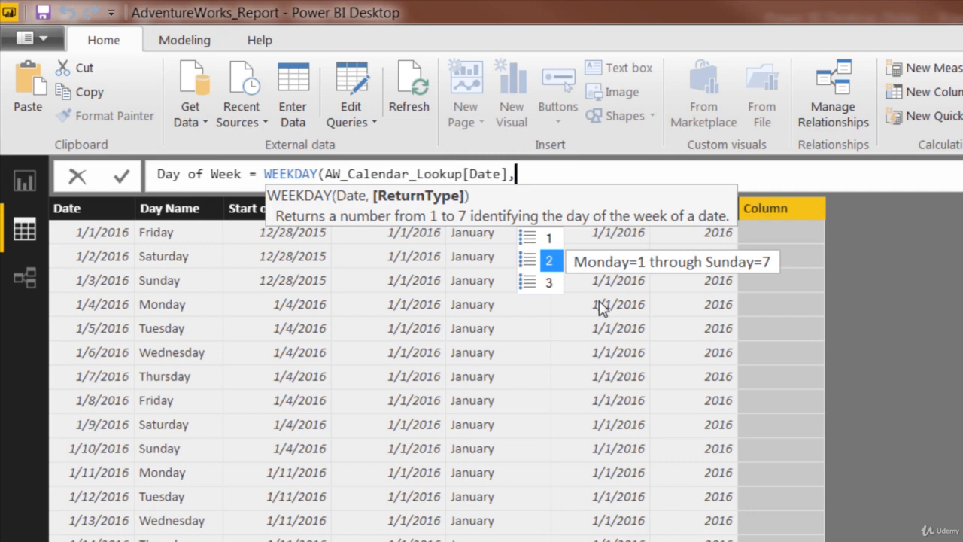
pyautogui.write('2)')
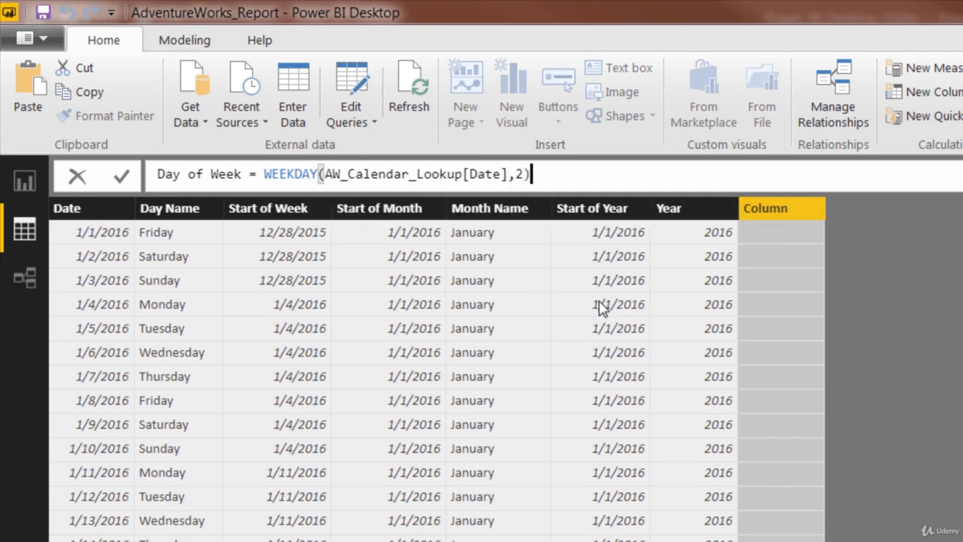
pyautogui.press('Return')
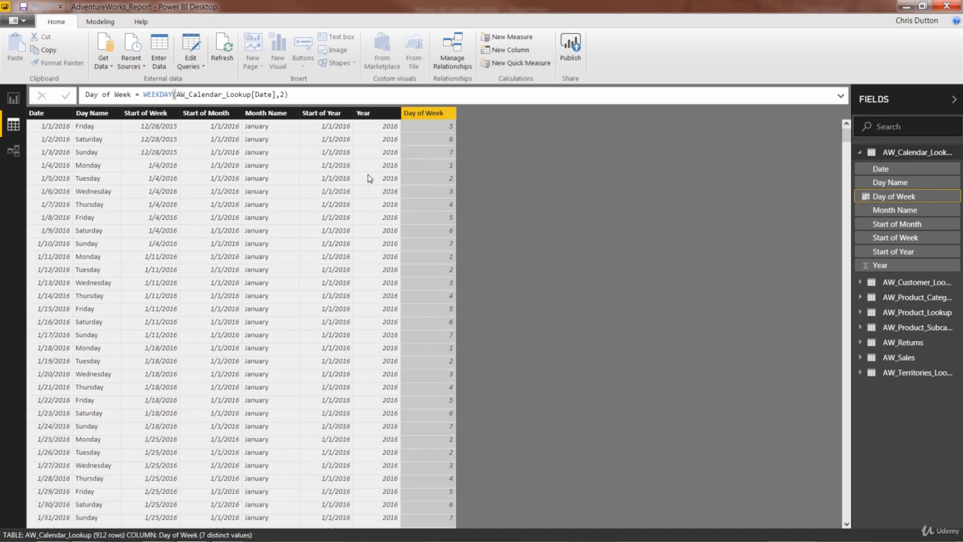
# Step: Open the AW_Customer_Lookup table and examine its BirthYear column
pyautogui.click(861, 153)
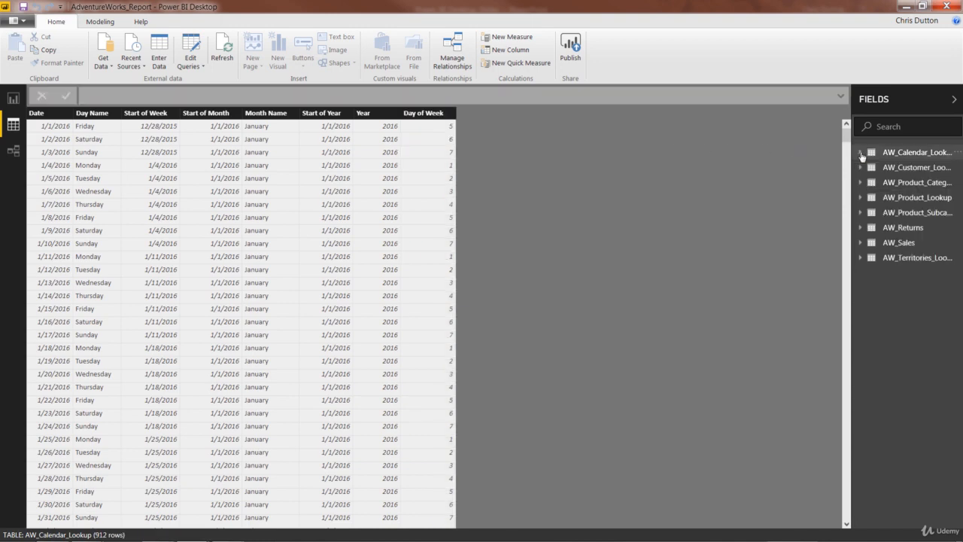
pyautogui.click(910, 167)
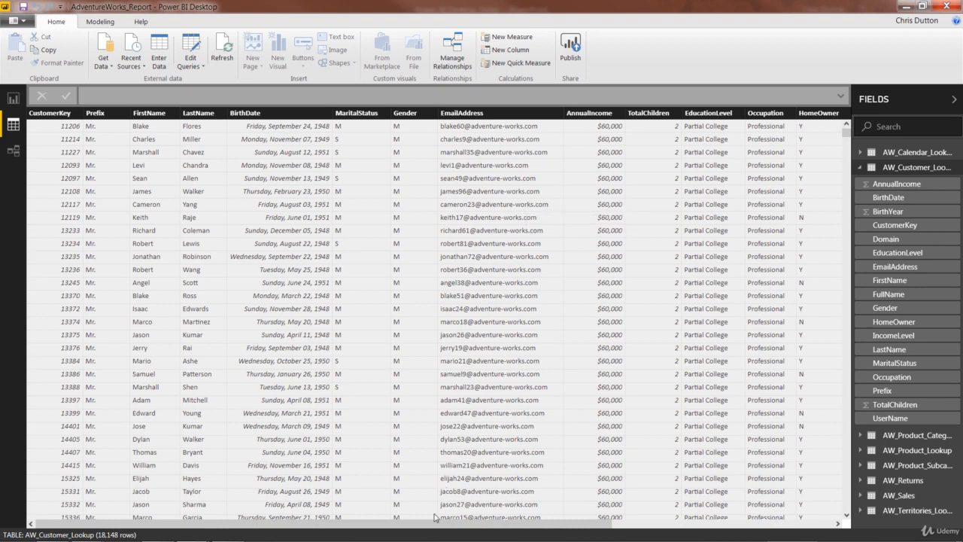
pyautogui.moveTo(435, 521); pyautogui.dragTo(843, 527)
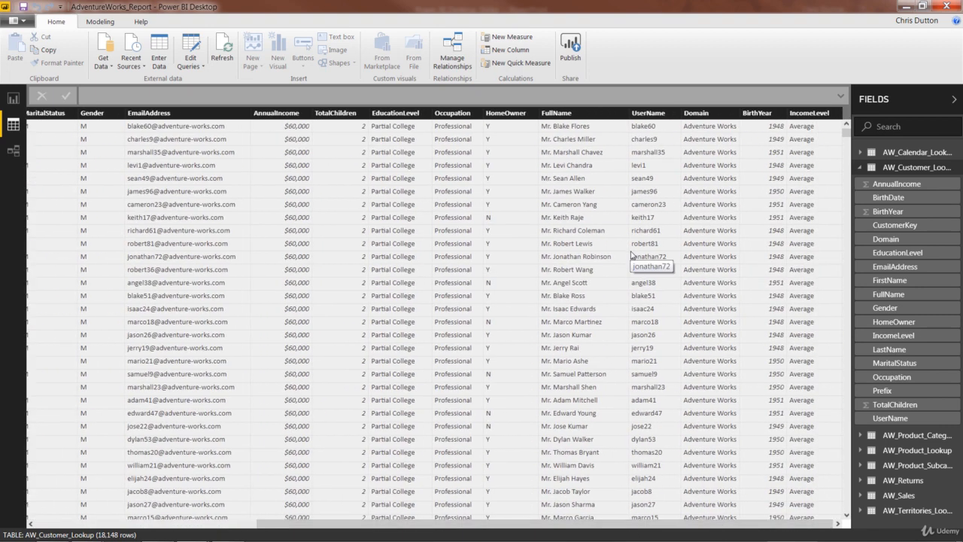
pyautogui.click(755, 113)
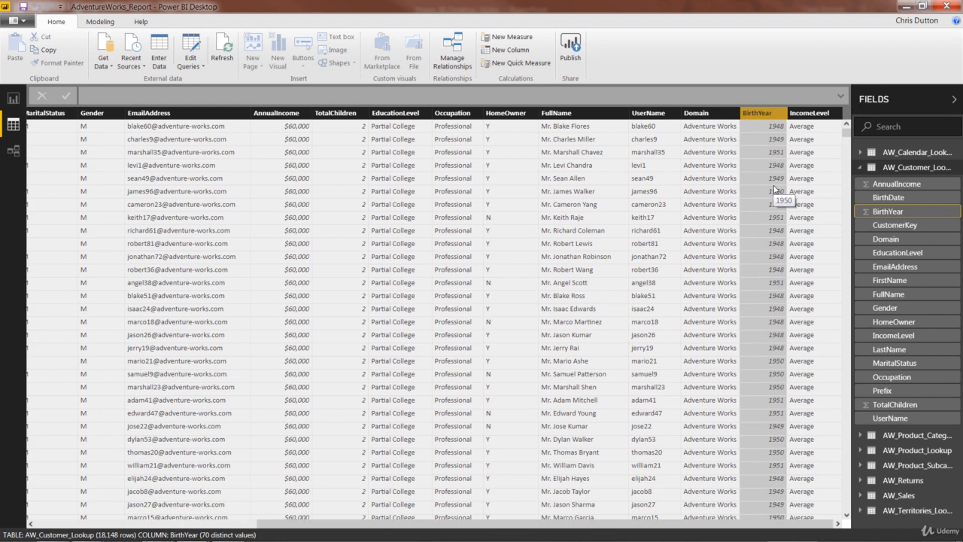
# Step: Add a new column BirthYear_CC = YEAR(AW_Customer_Lookup[BirthDate]) to the customer table
pyautogui.rightClick(699, 173)
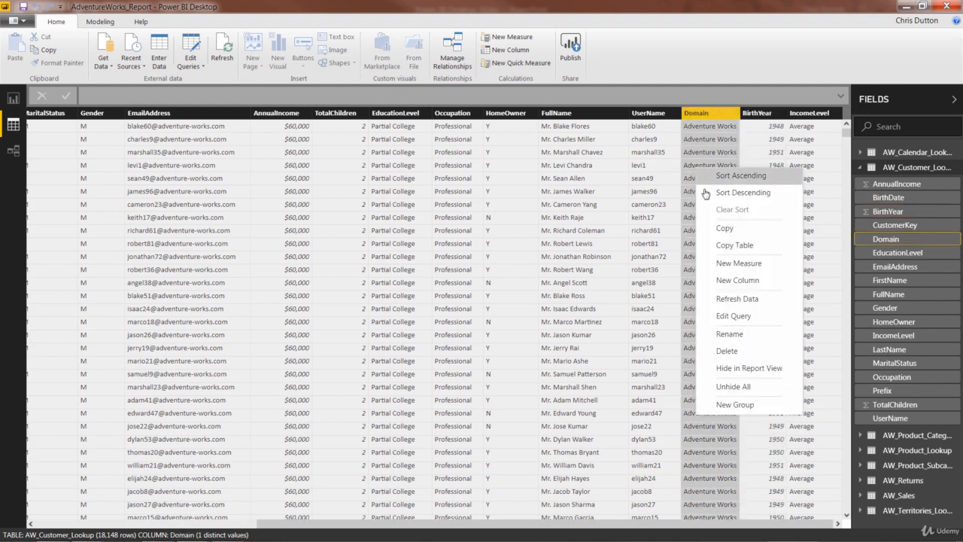
pyautogui.click(727, 282)
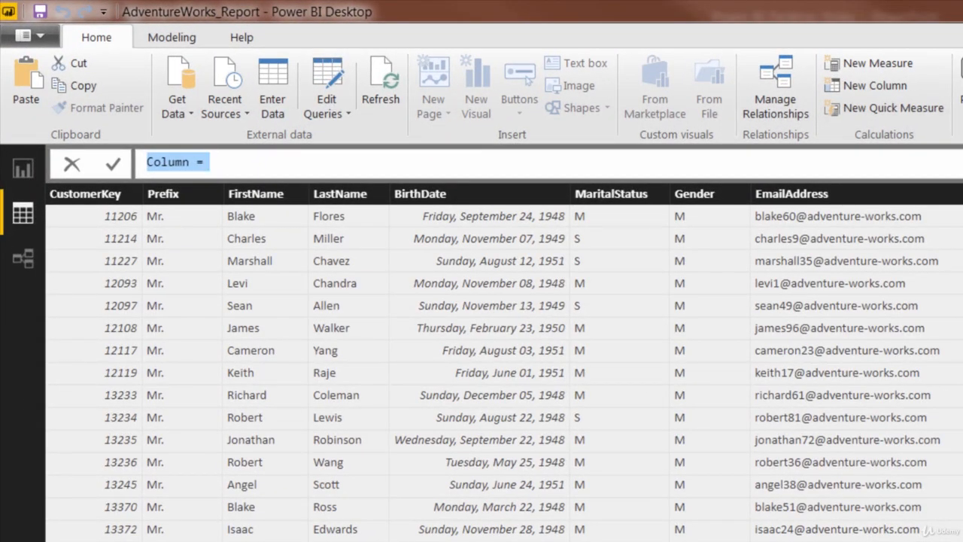
pyautogui.write('BirthYear')
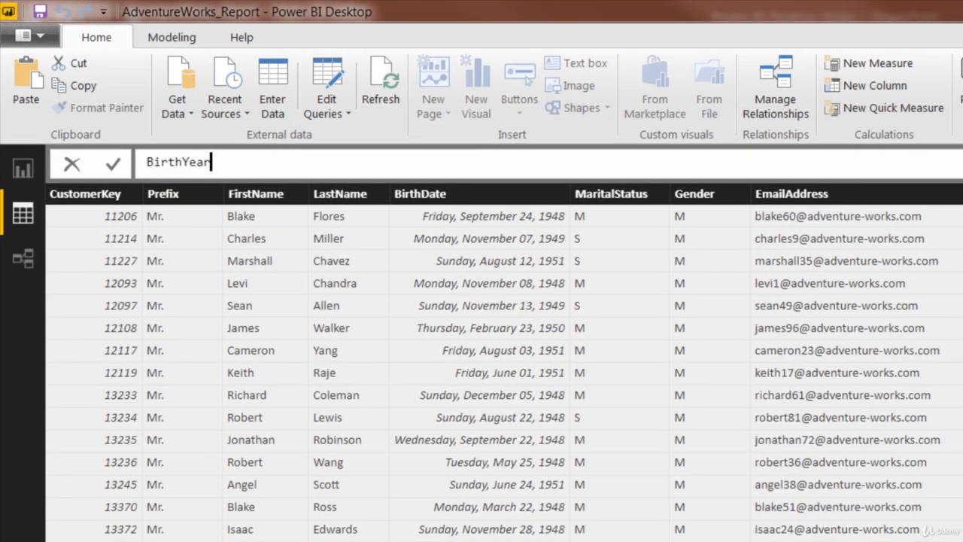
pyautogui.write('_CC')
pyautogui.write('= YEA')
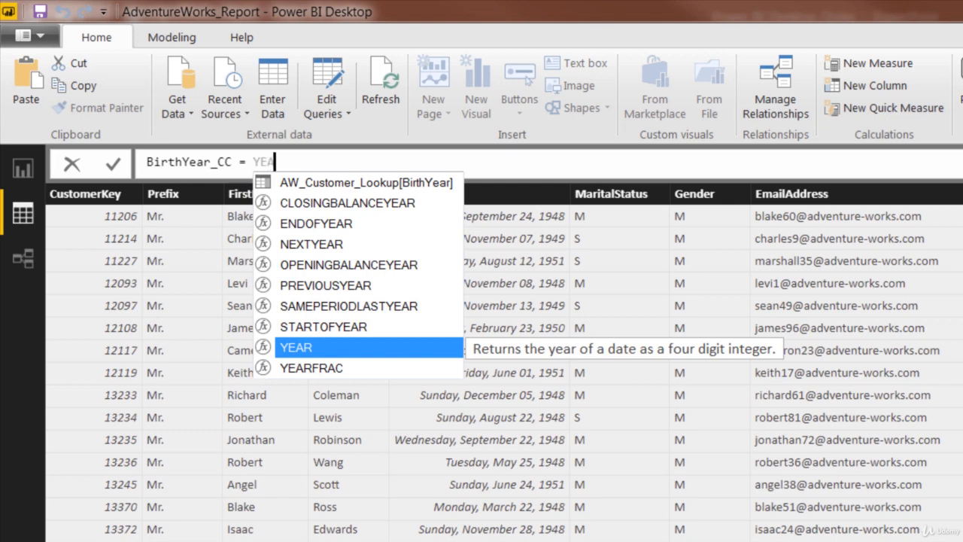
pyautogui.write('R(')
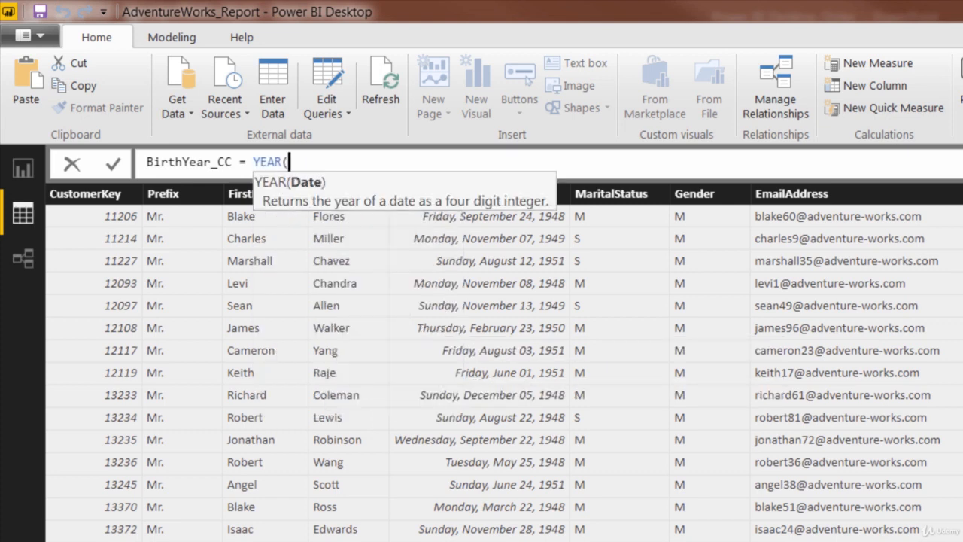
pyautogui.write('birth')
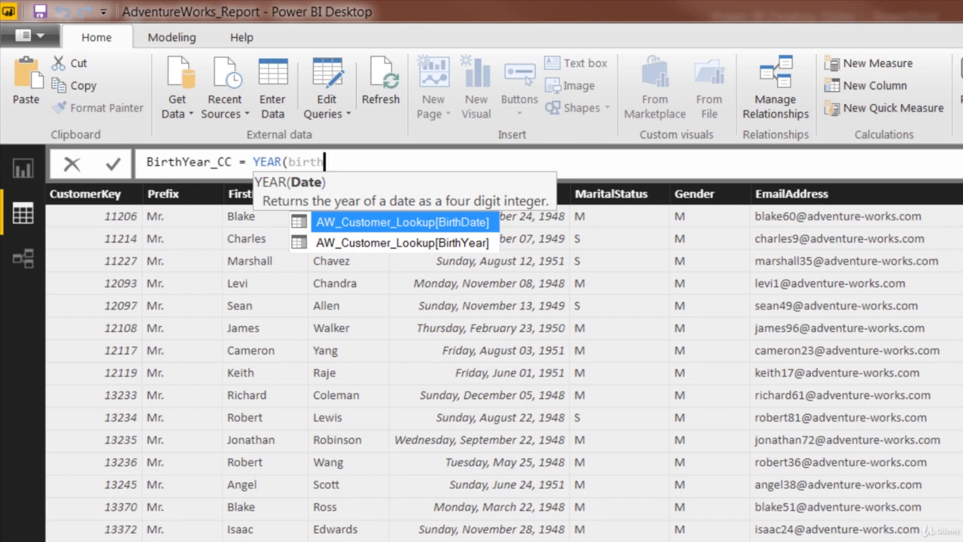
pyautogui.press('Tab')
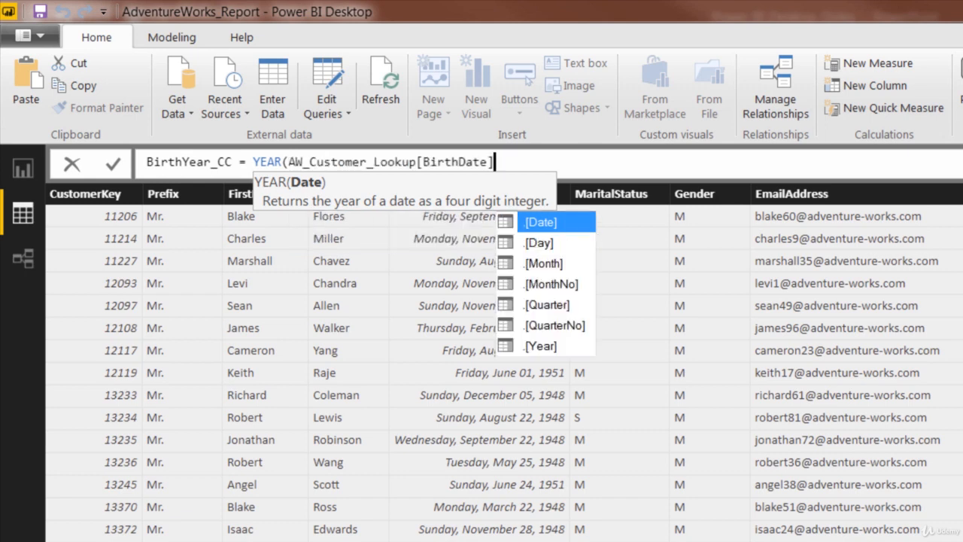
pyautogui.write(')')
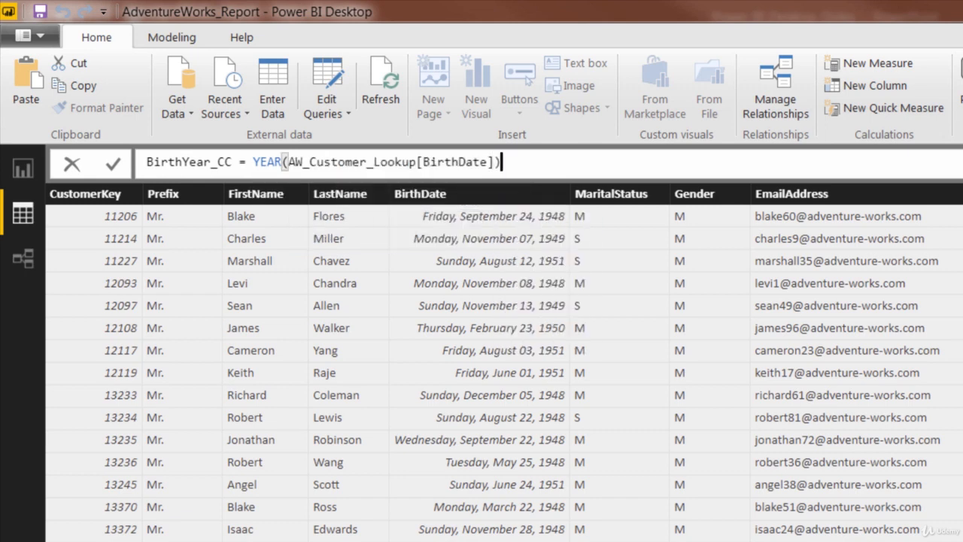
pyautogui.press('Return')
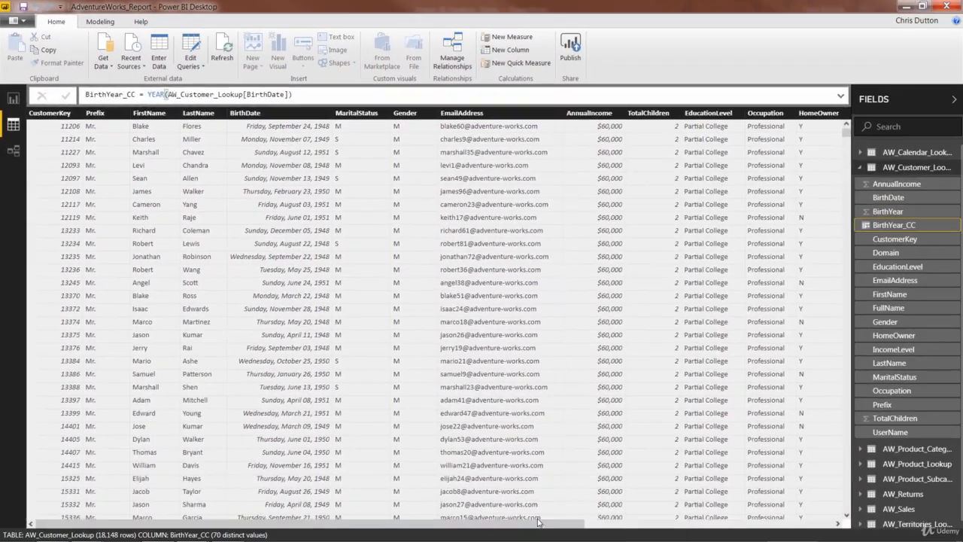
# Step: Remove the YEAR expression from the BirthYear_CC formula, leaving only the column name
pyautogui.moveTo(570, 523); pyautogui.dragTo(820, 524)
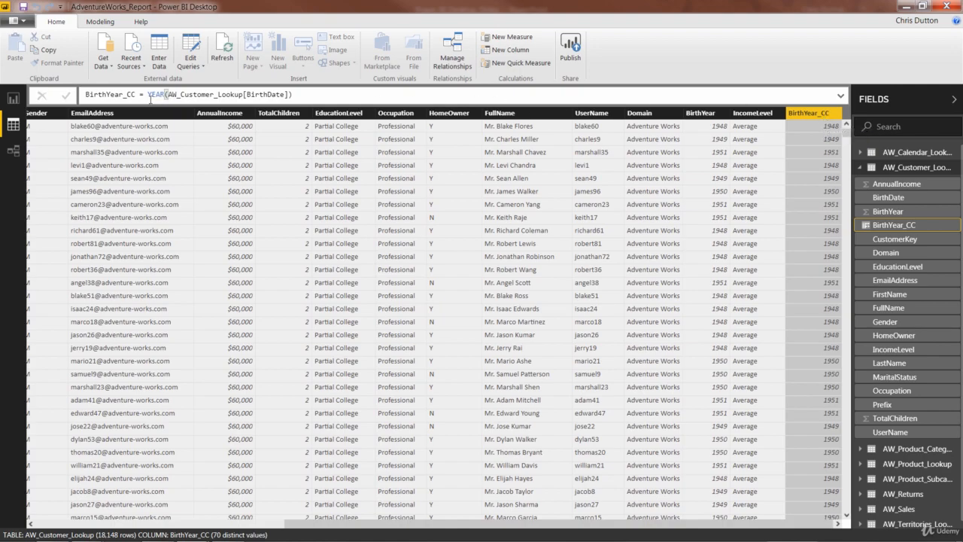
pyautogui.moveTo(148, 95); pyautogui.dragTo(292, 94)
pyautogui.click(301, 95)
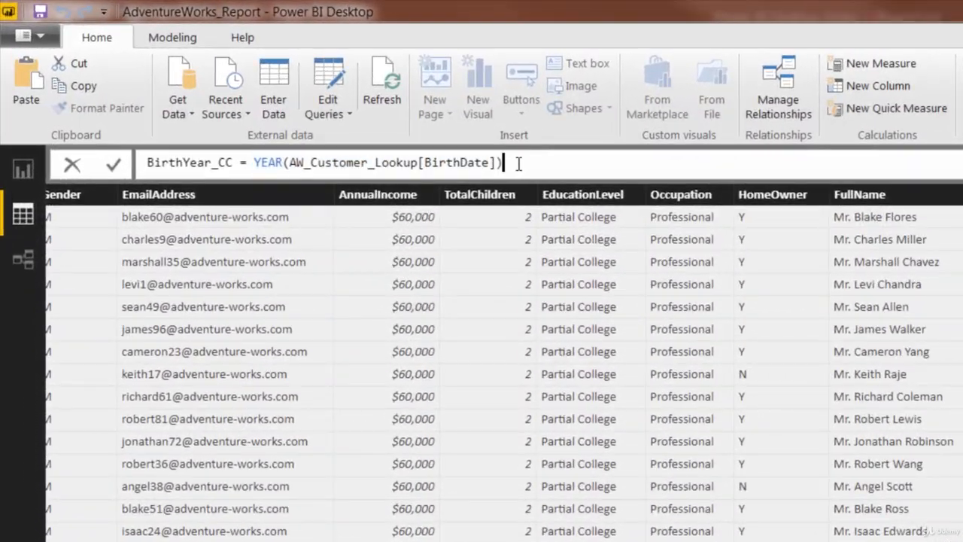
pyautogui.moveTo(519, 164); pyautogui.dragTo(499, 163)
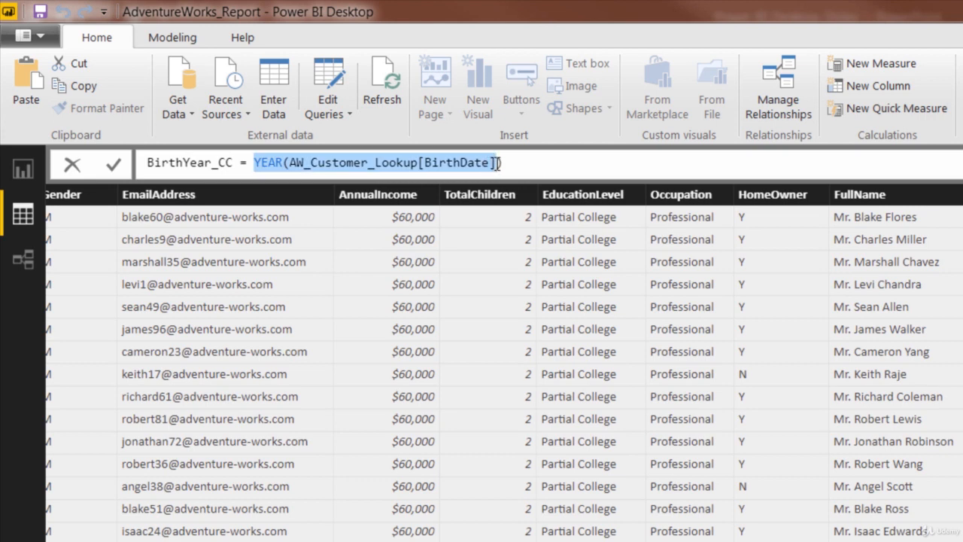
pyautogui.press('BackSpace')
pyautogui.press('Delete')
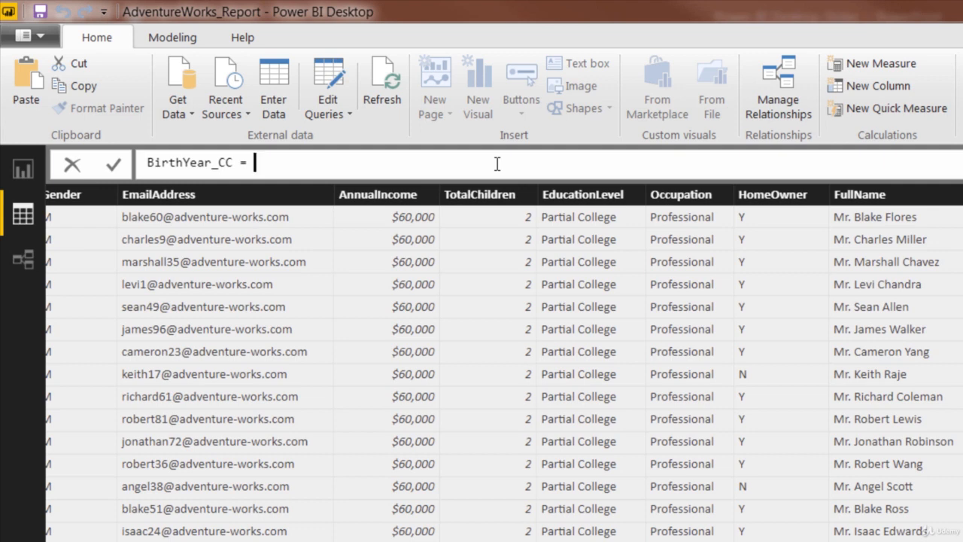
# Step: Set the BirthYear_CC formula to AW_Customer_Lookup[BirthDate].[Year] and commit the column
pyautogui.write('birth')
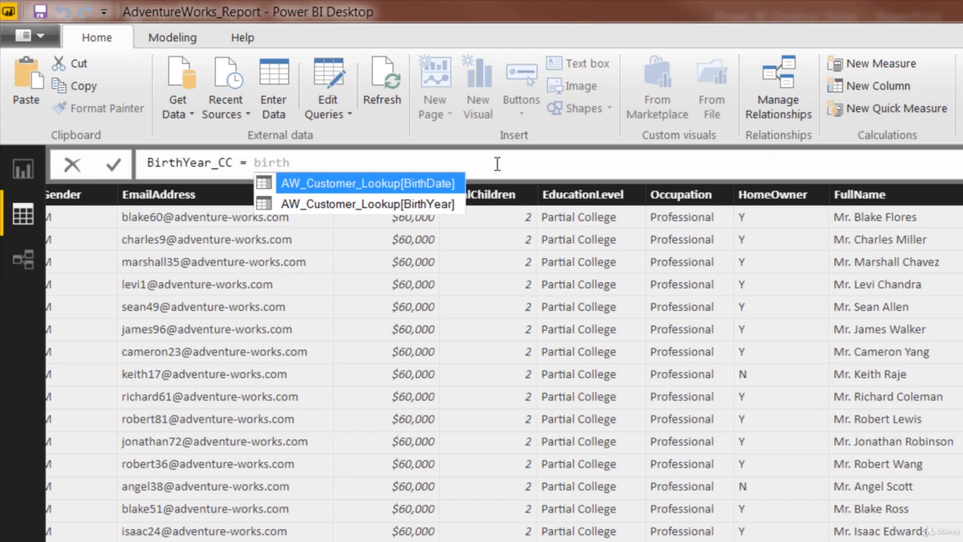
pyautogui.press('Tab')
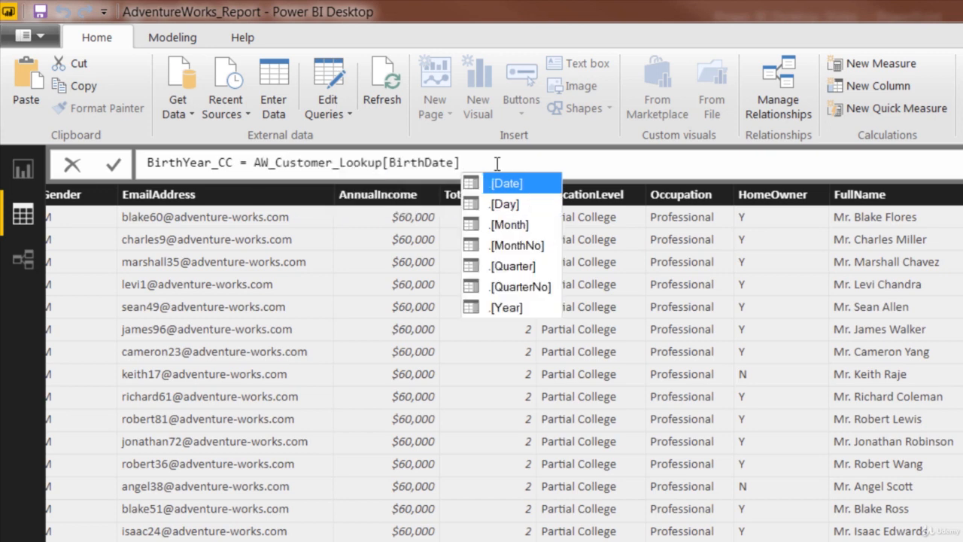
pyautogui.press('Down')
pyautogui.press('Down')
pyautogui.press('Down')
pyautogui.press('Down')
pyautogui.press('Down')
pyautogui.press('Down')
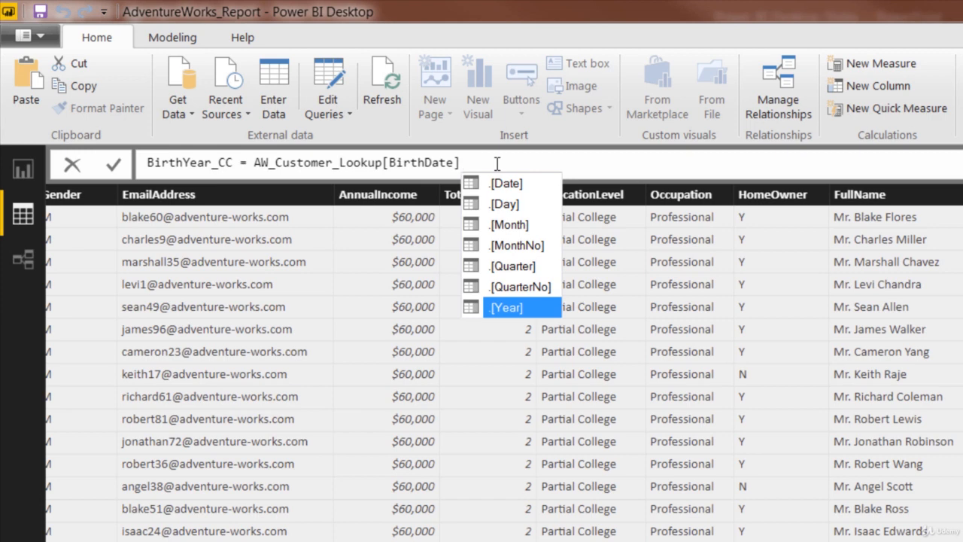
pyautogui.press('Tab')
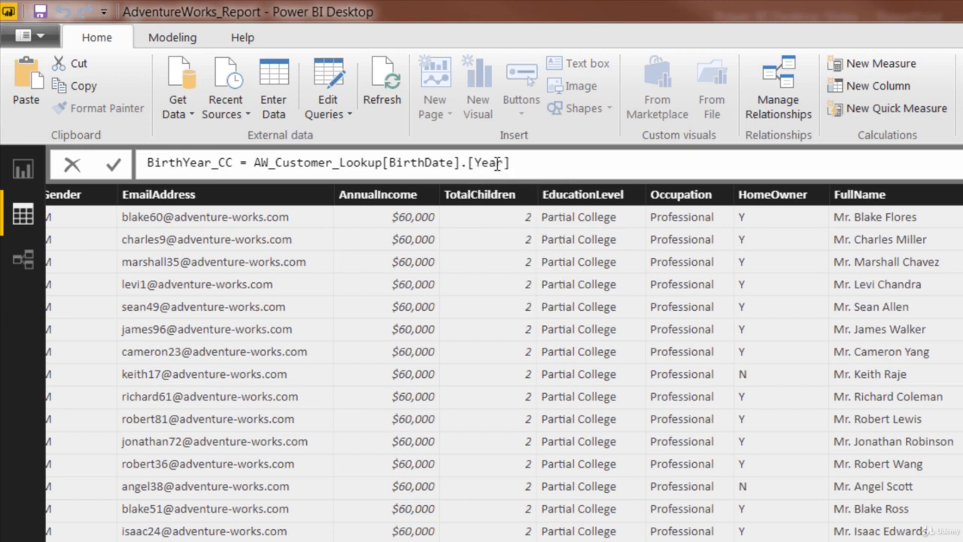
pyautogui.press('Return')
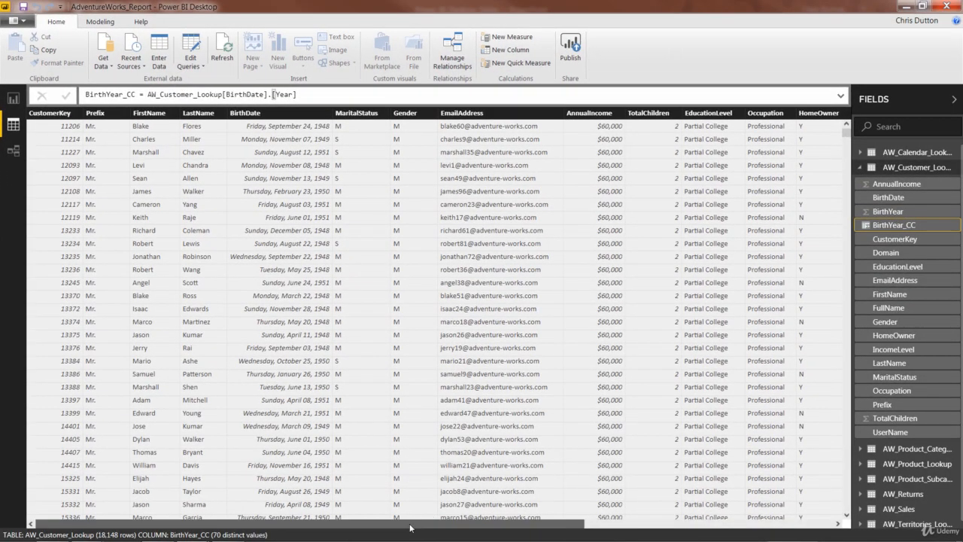
# Step: Delete the original BirthYear column from the customer table
pyautogui.moveTo(423, 523); pyautogui.dragTo(671, 523)
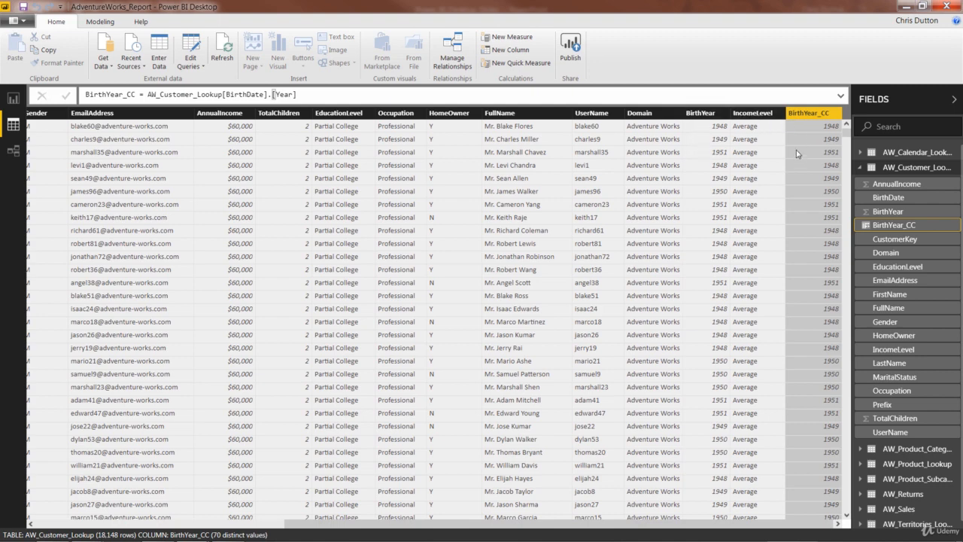
pyautogui.click(705, 117)
pyautogui.rightClick(707, 120)
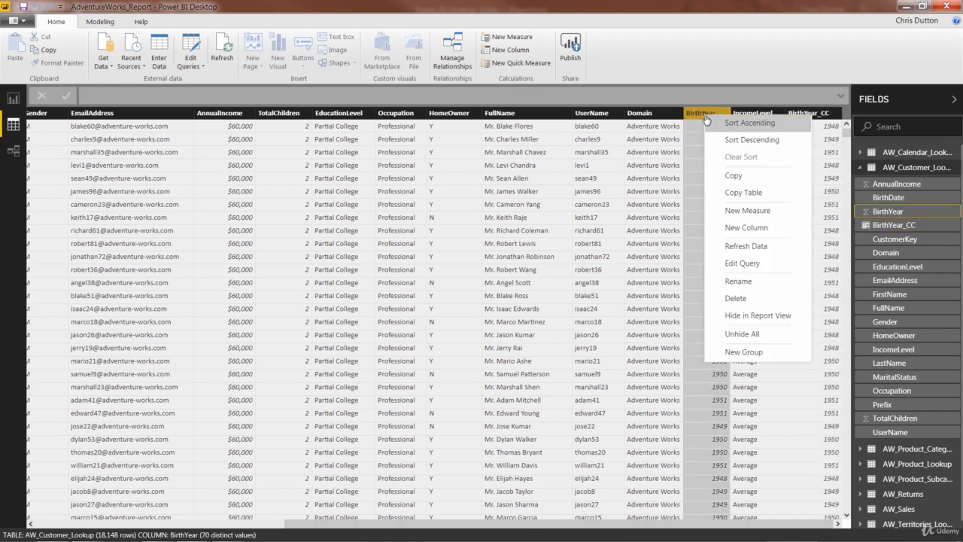
pyautogui.click(737, 300)
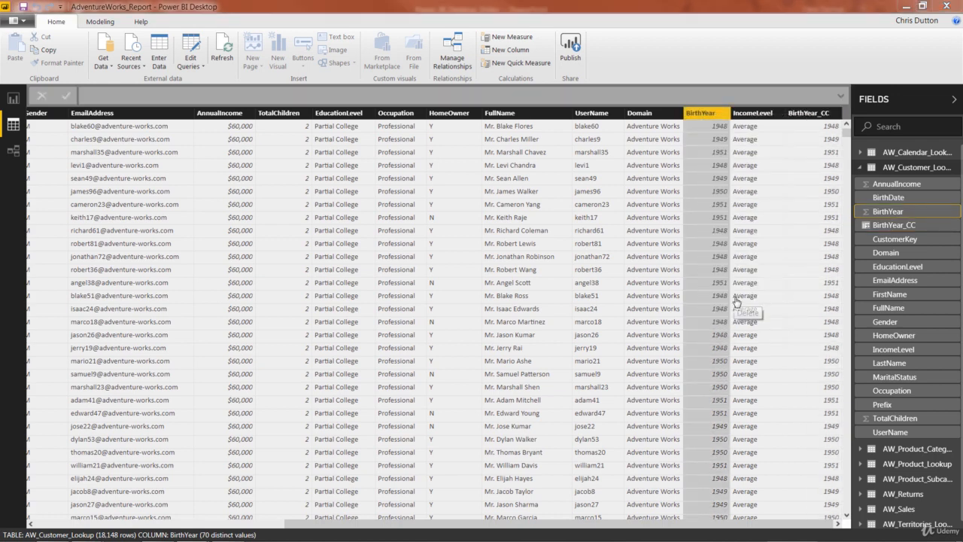
pyautogui.click(538, 295)
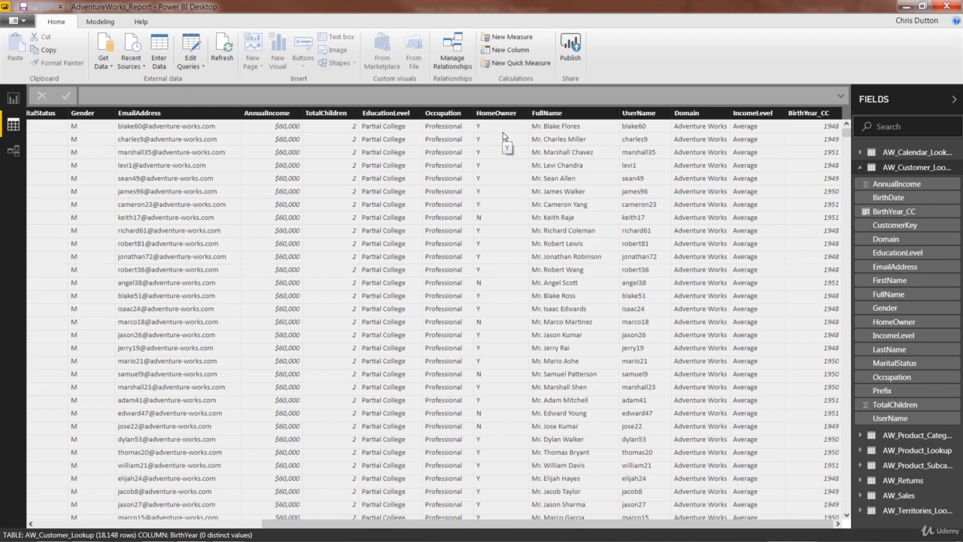
# Step: Open the query editor to examine the AW_Customer_Lookup query's applied steps, then close it
pyautogui.click(192, 49)
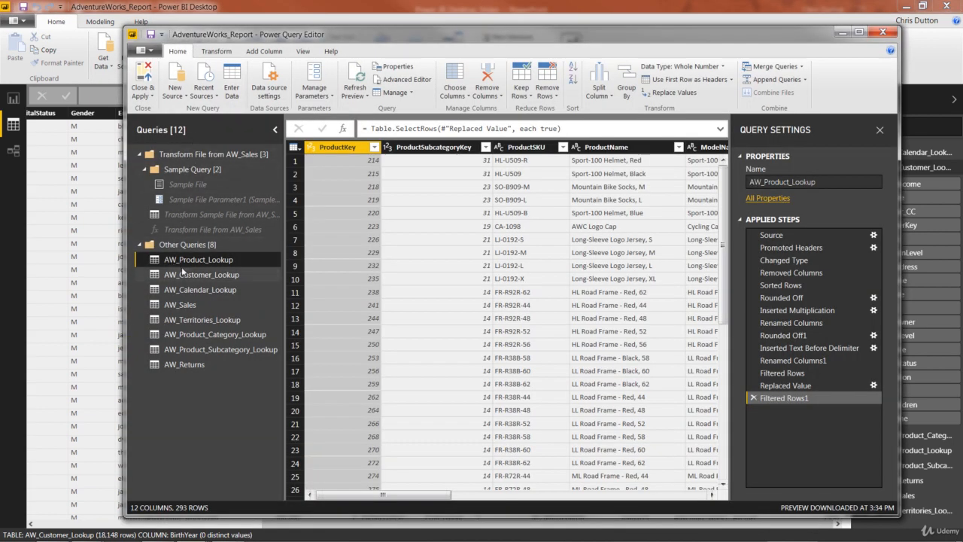
pyautogui.click(184, 274)
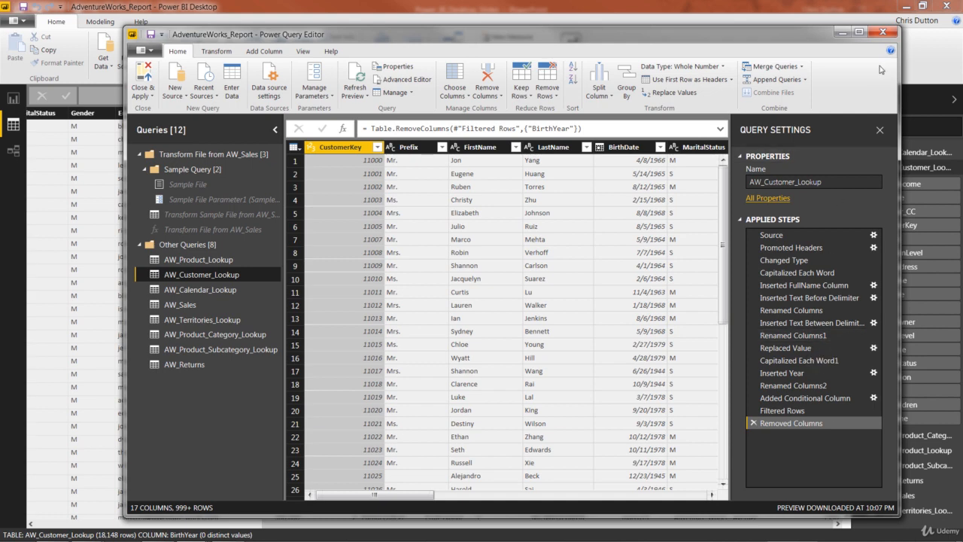
pyautogui.click(882, 36)
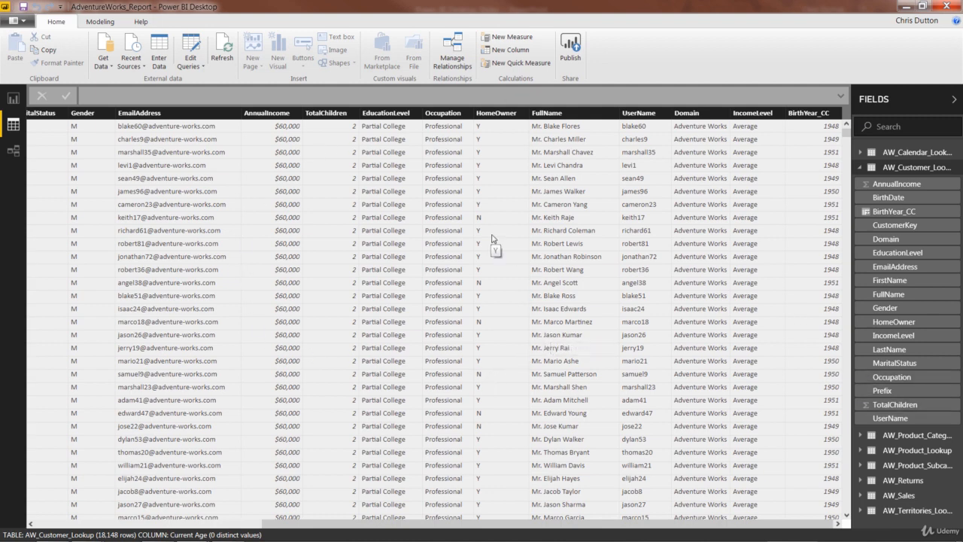
# Step: Add a new column named Current Age using DATEDIFF with AW_Customer_Lookup[BirthDate] as the first date
pyautogui.rightClick(447, 179)
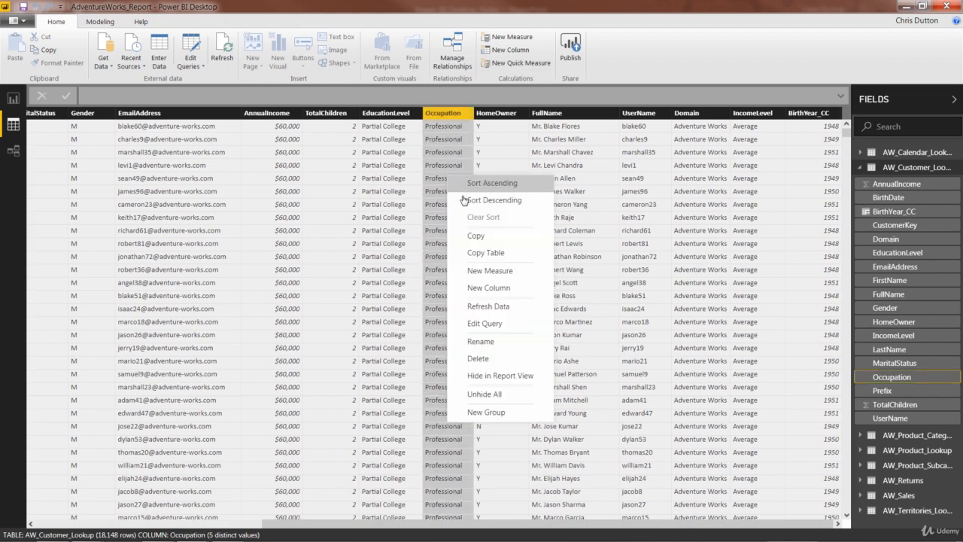
pyautogui.click(484, 289)
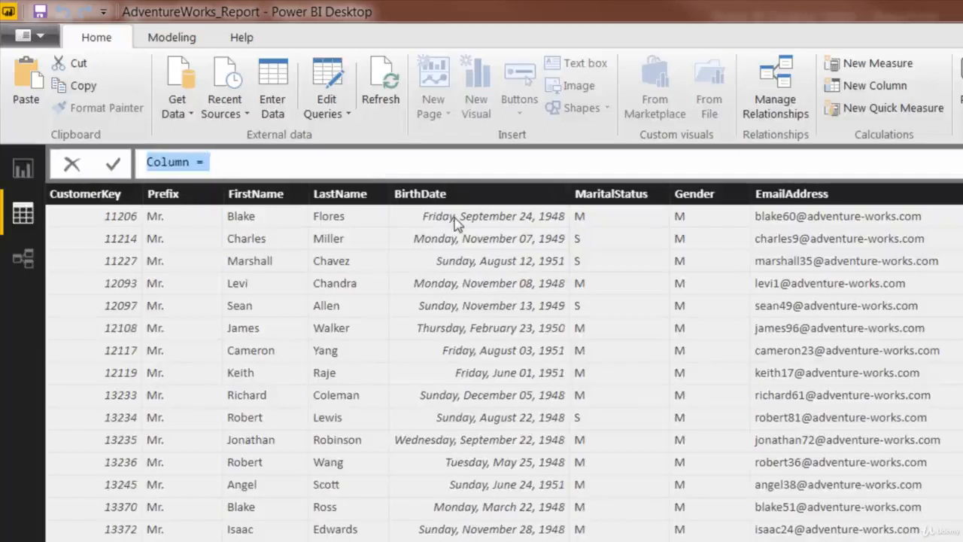
pyautogui.write('Current ')
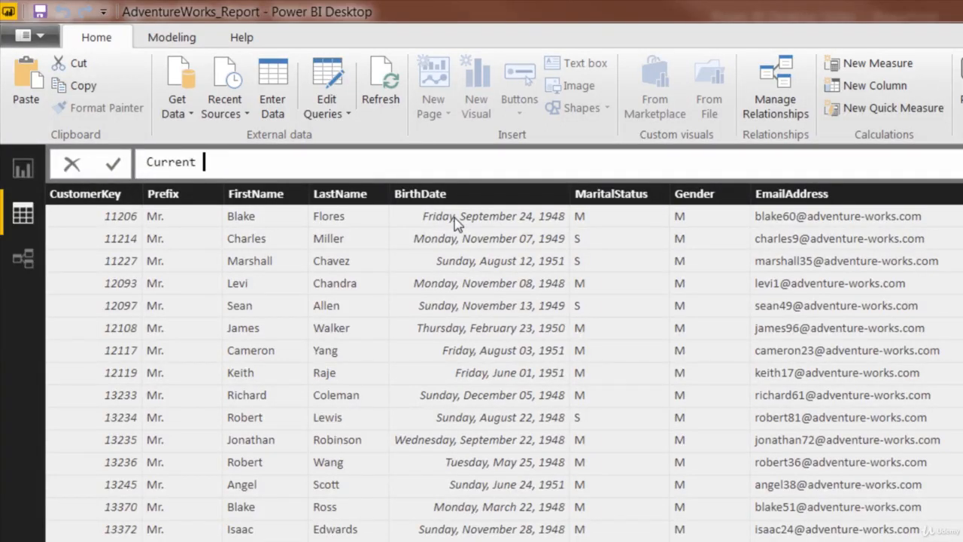
pyautogui.write('Age = D')
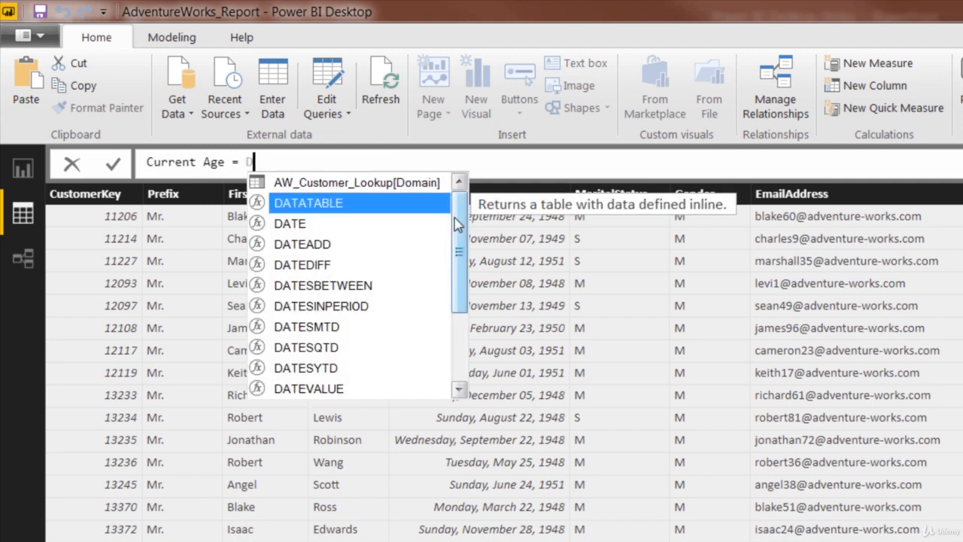
pyautogui.write('ATE')
pyautogui.press('Down')
pyautogui.press('Down')
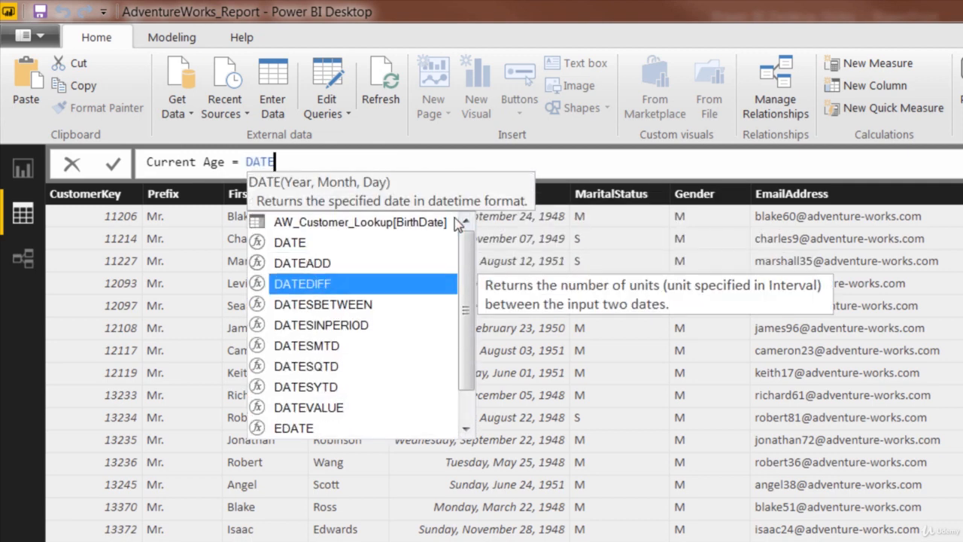
pyautogui.press('Tab')
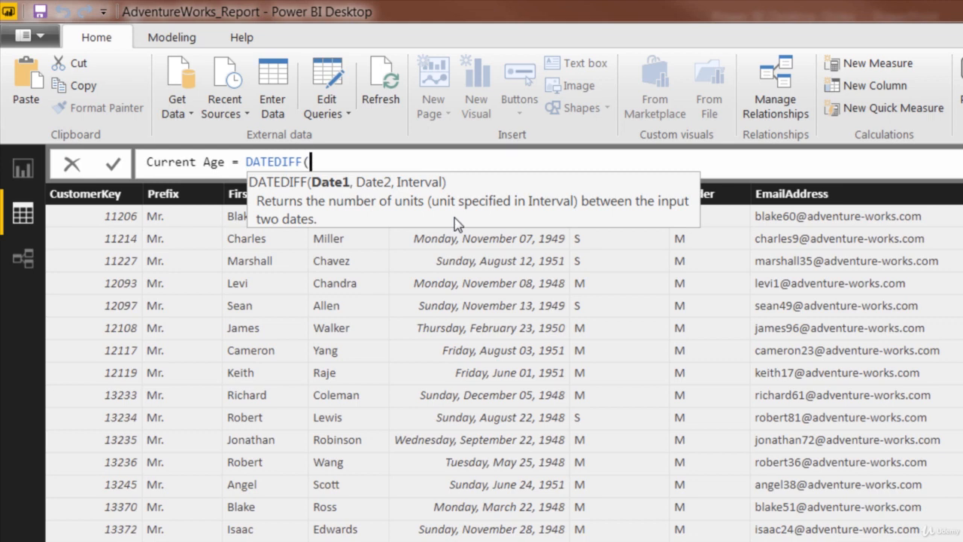
pyautogui.write('birth')
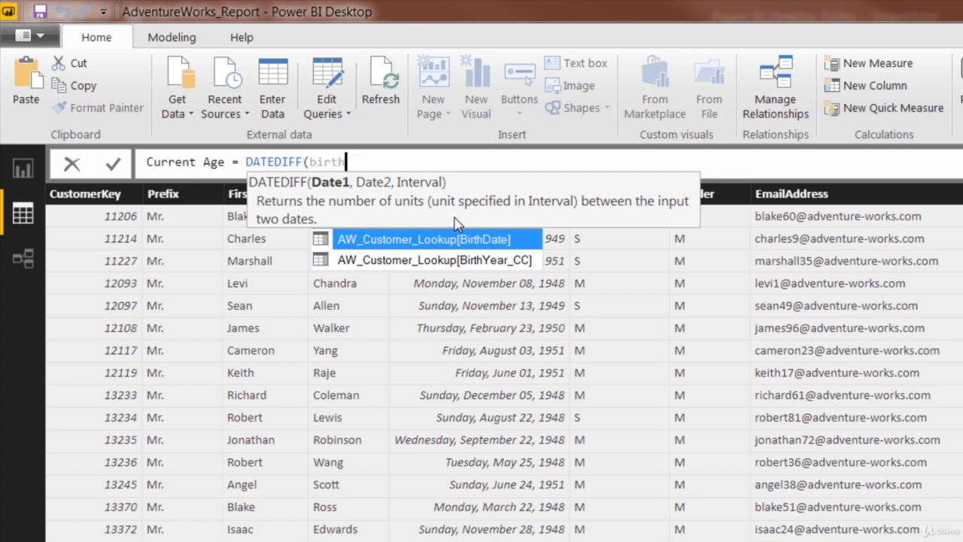
pyautogui.press('Tab')
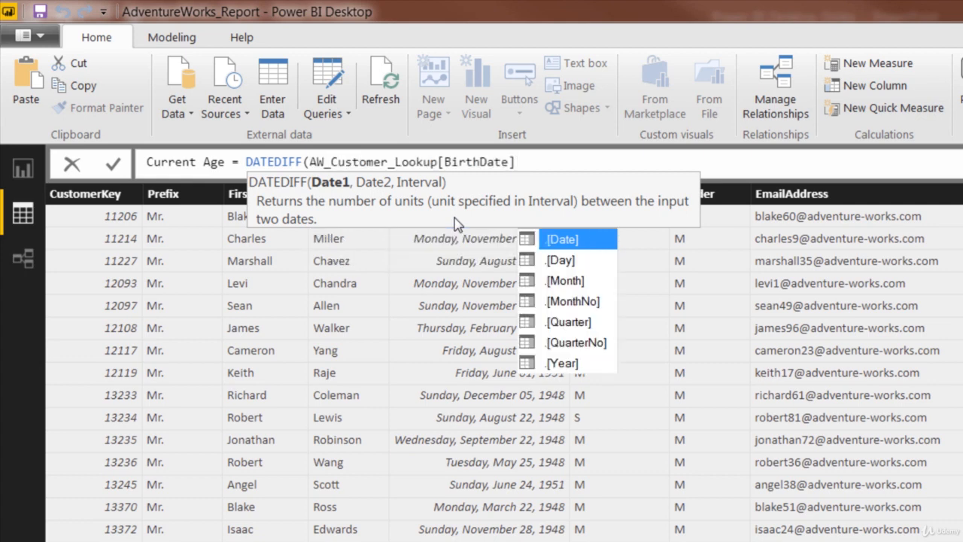
# Step: Complete the formula with TODAY() as the second date and YEAR as the interval, then commit it
pyautogui.write(',')
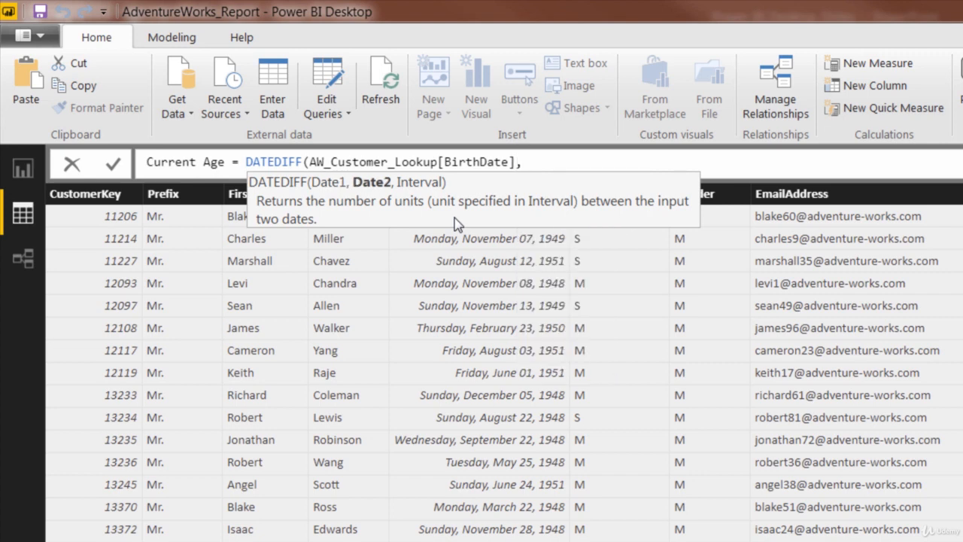
pyautogui.write('TODA')
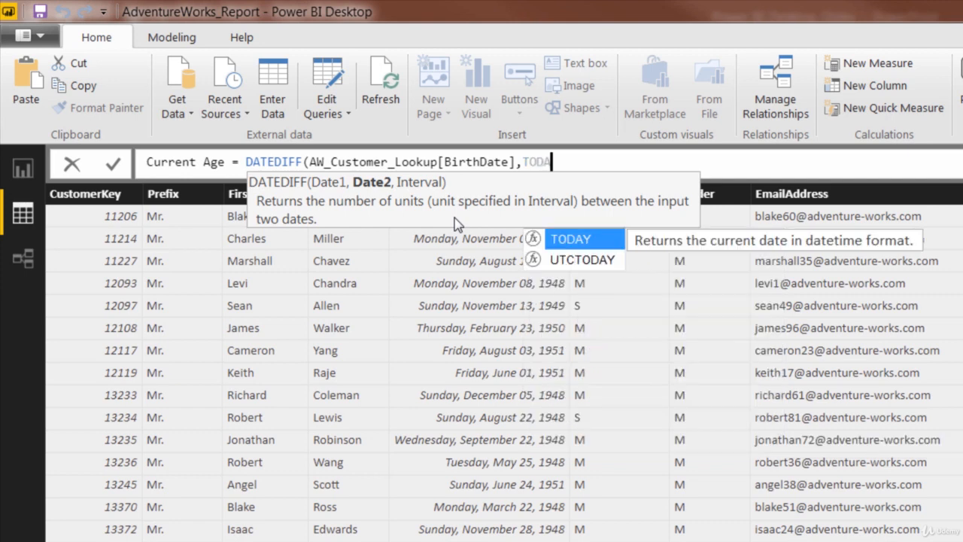
pyautogui.write('Y()')
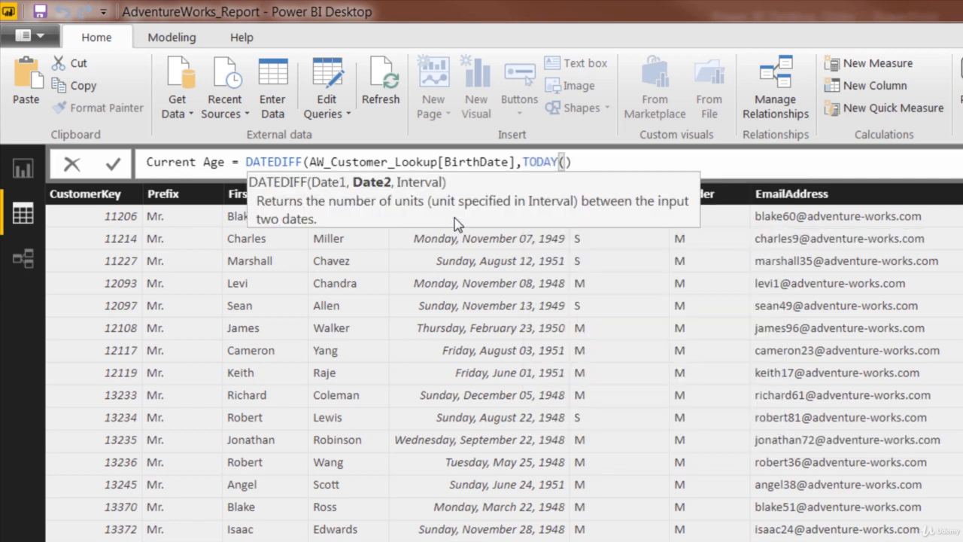
pyautogui.write(',')
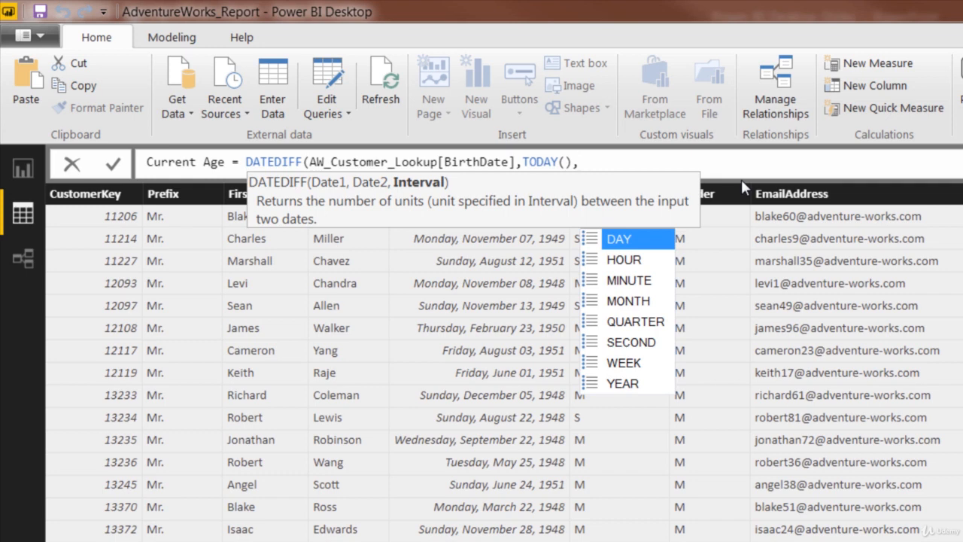
pyautogui.press('Down')
pyautogui.press('Down')
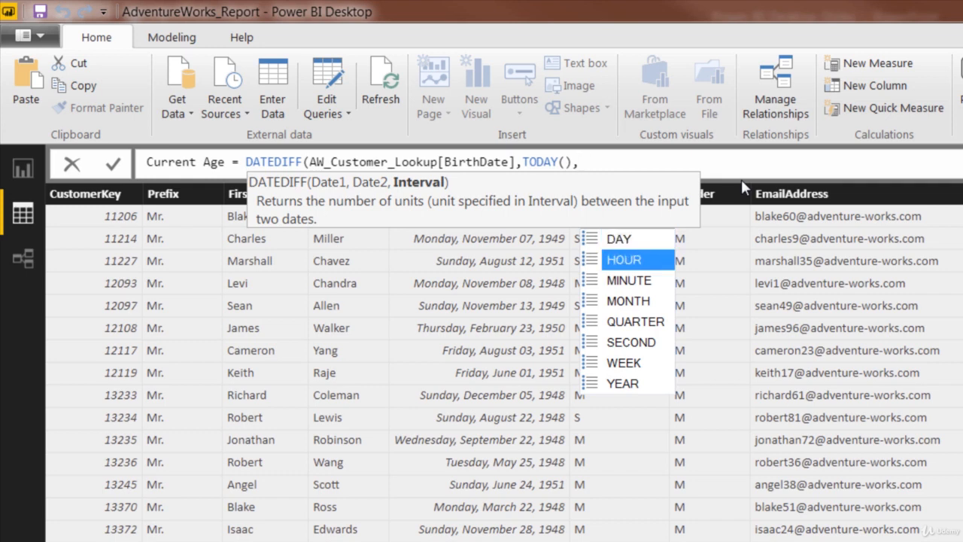
pyautogui.press('Down')
pyautogui.press('Down')
pyautogui.press('Down')
pyautogui.press('Down')
pyautogui.press('Down')
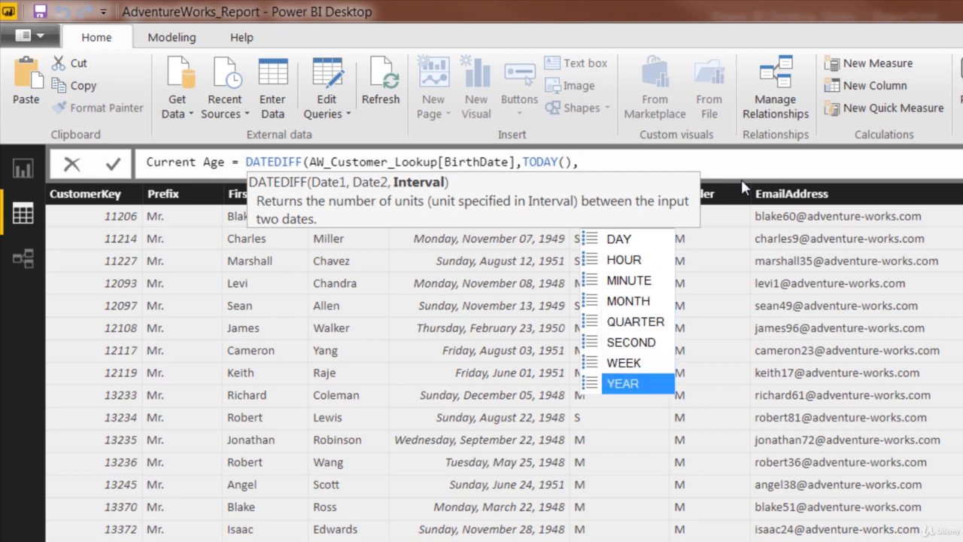
pyautogui.press('Tab')
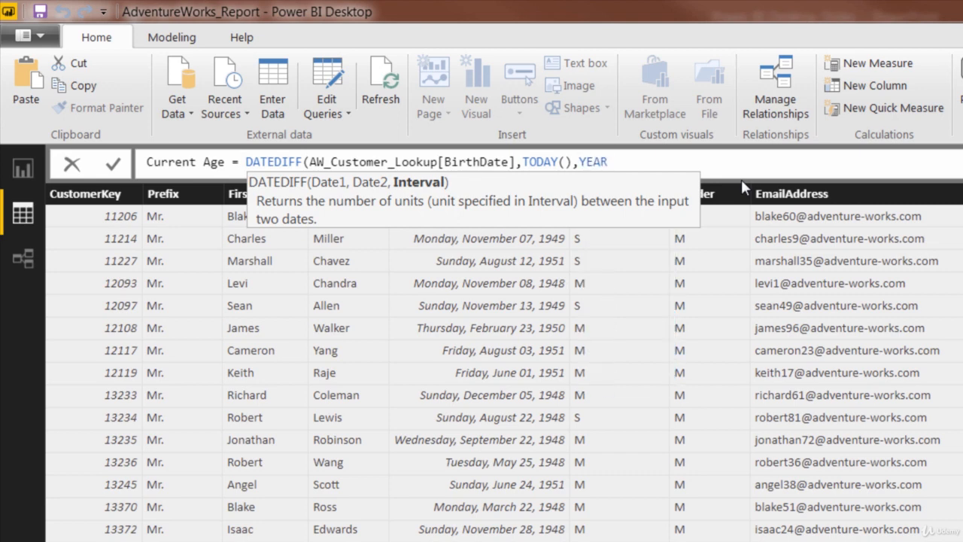
pyautogui.write(')')
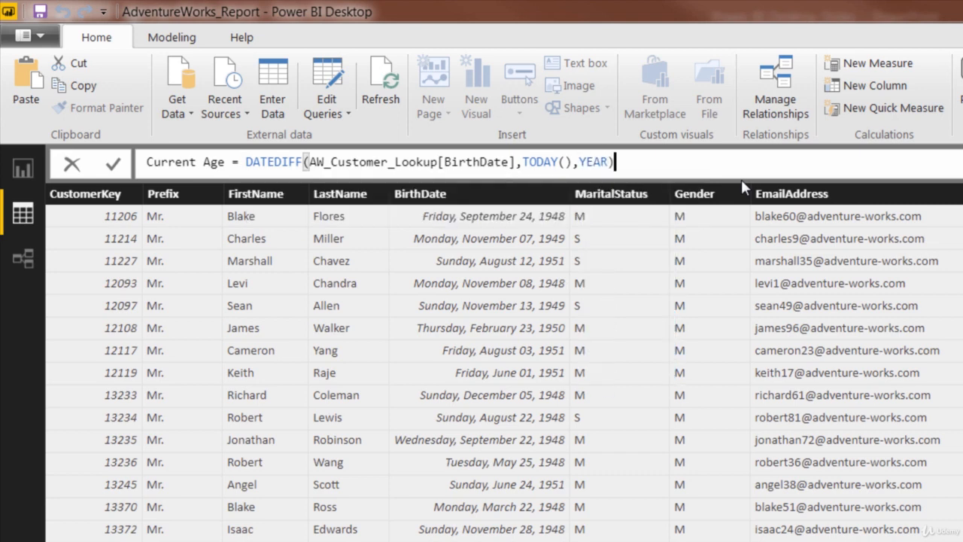
pyautogui.press('Return')
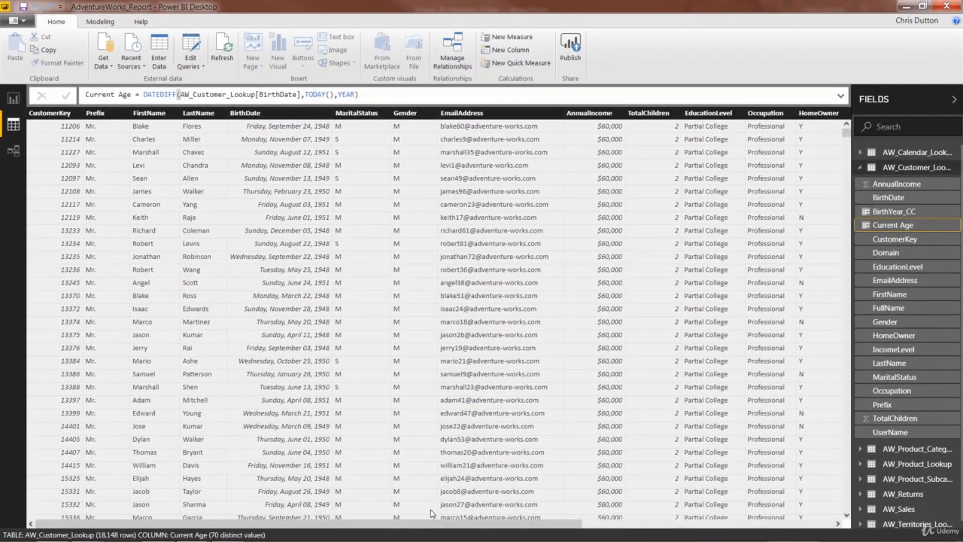
# Step: Change the Current Age DATEDIFF interval to SECOND and commit the formula
pyautogui.moveTo(426, 527); pyautogui.dragTo(681, 527)
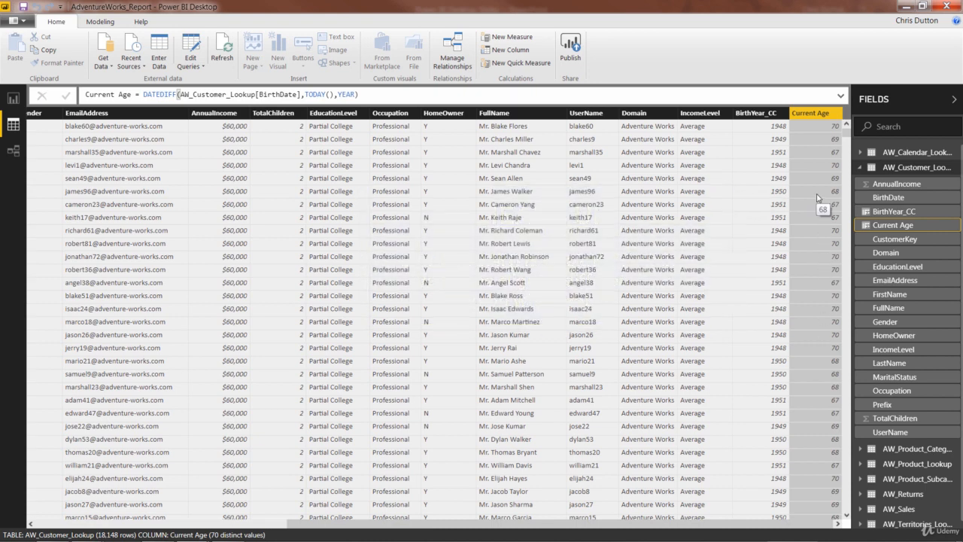
pyautogui.click(373, 96)
pyautogui.press('BackSpace')
pyautogui.press('BackSpace')
pyautogui.press('BackSpace')
pyautogui.press('BackSpace')
pyautogui.press('BackSpace')
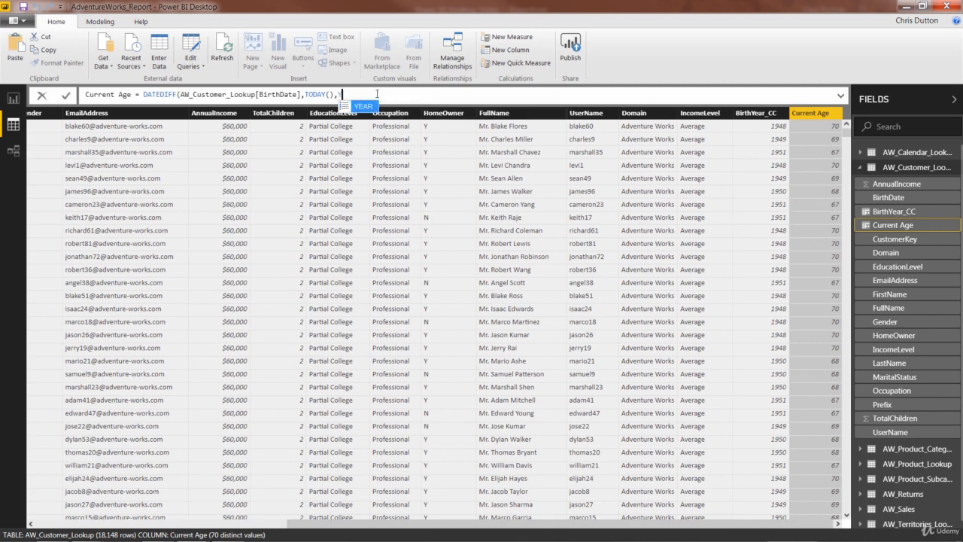
pyautogui.press('BackSpace')
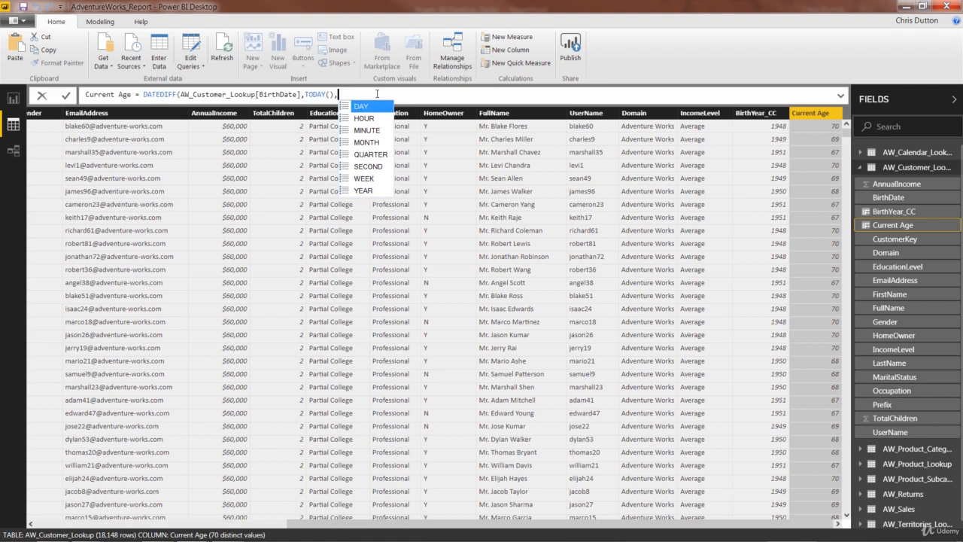
pyautogui.press('Down')
pyautogui.press('Down')
pyautogui.press('Down')
pyautogui.press('Down')
pyautogui.press('Down')
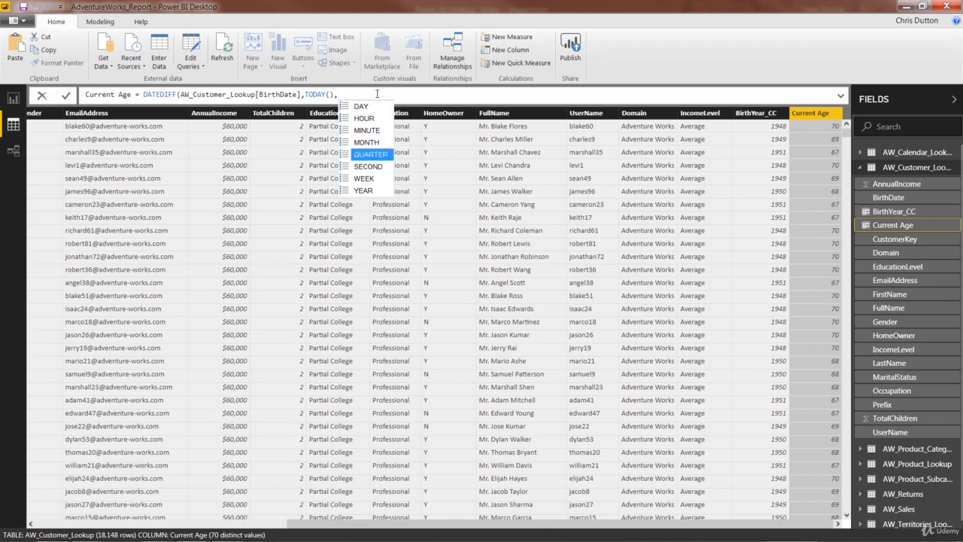
pyautogui.press('Tab')
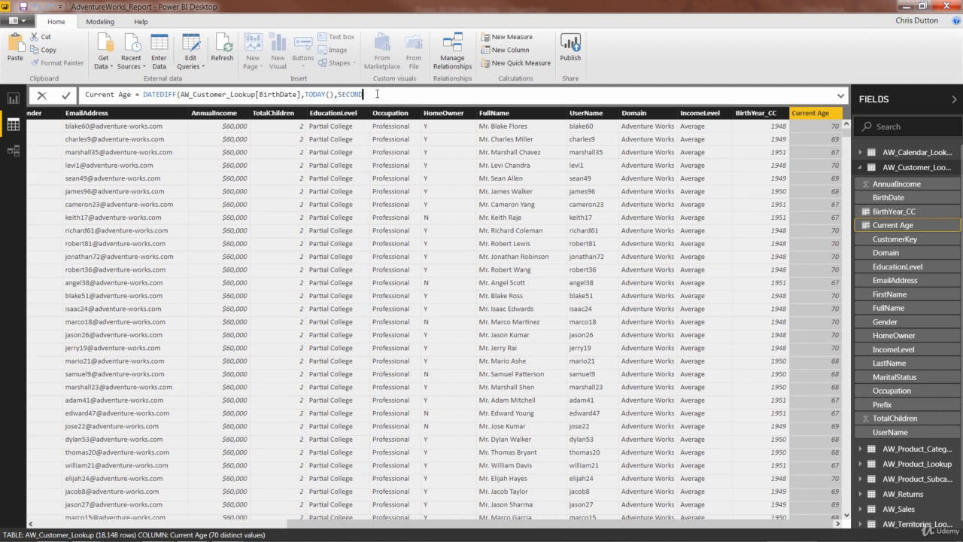
pyautogui.write(')')
pyautogui.press('Return')
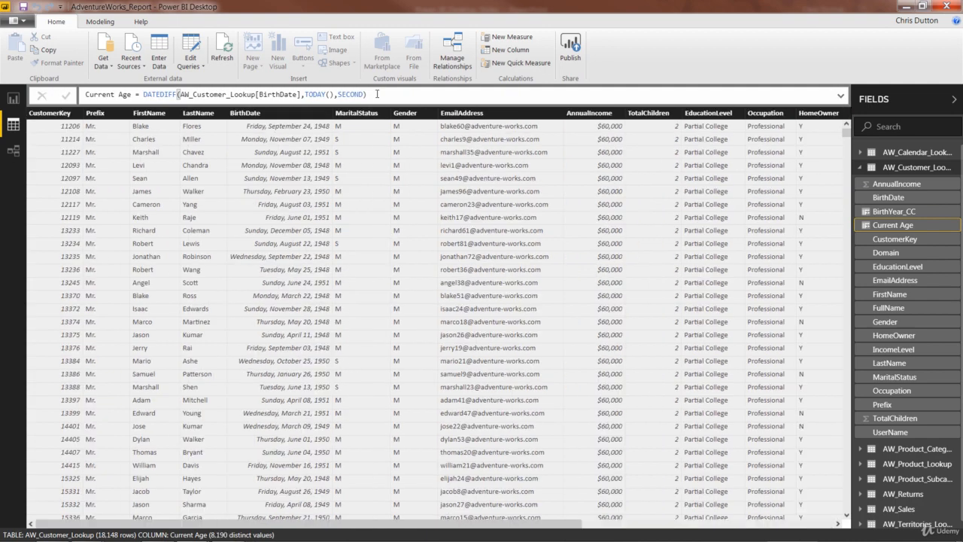
# Step: Set the Current Age DATEDIFF interval back to YEAR and commit the formula
pyautogui.moveTo(537, 524); pyautogui.dragTo(788, 524)
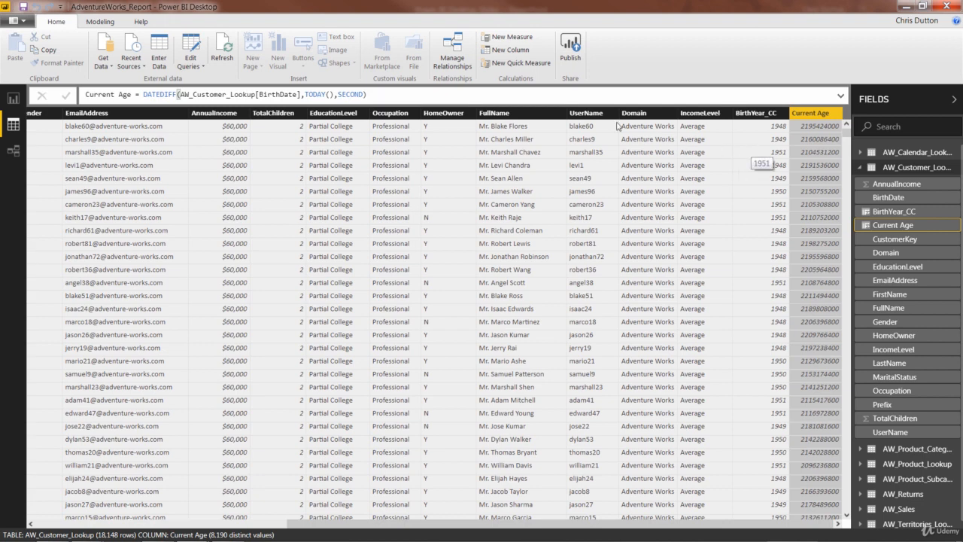
pyautogui.click(414, 95)
pyautogui.press('BackSpace')
pyautogui.press('BackSpace')
pyautogui.press('BackSpace')
pyautogui.press('BackSpace')
pyautogui.press('BackSpace')
pyautogui.press('BackSpace')
pyautogui.press('BackSpace')
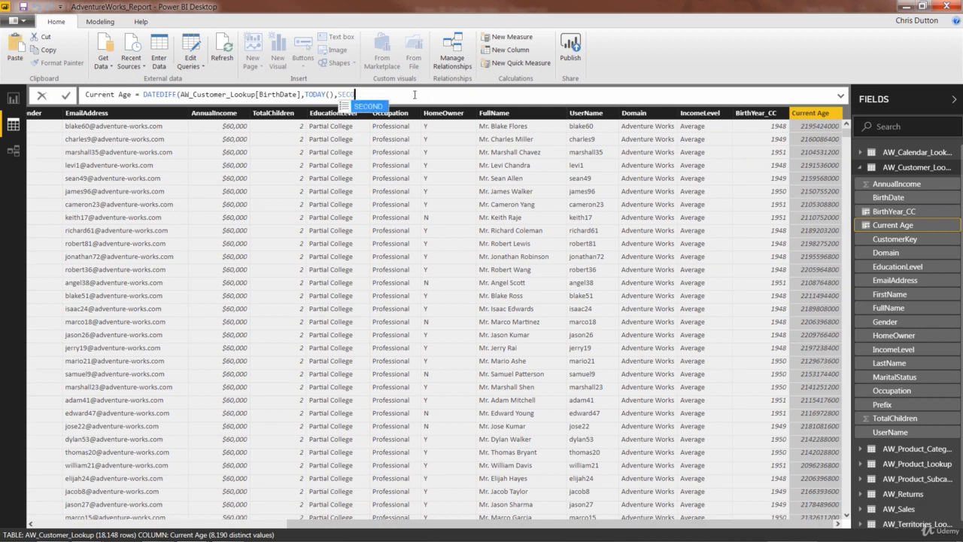
pyautogui.write('YEAR)')
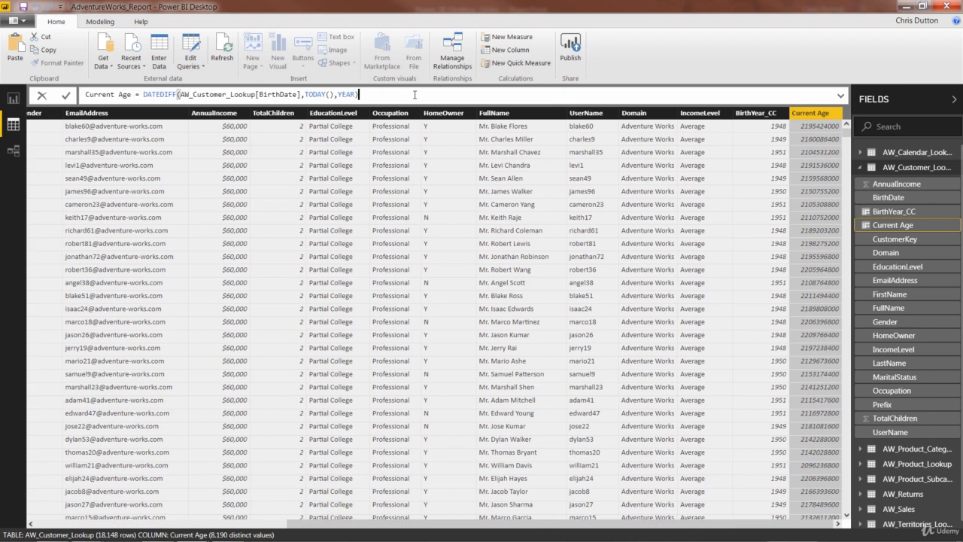
pyautogui.press('Return')
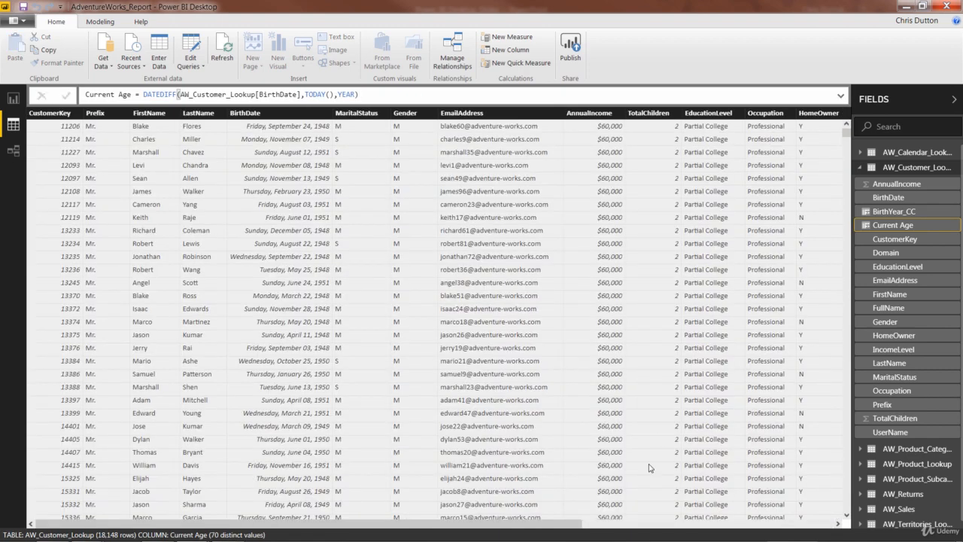
pyautogui.moveTo(550, 524); pyautogui.dragTo(813, 523)
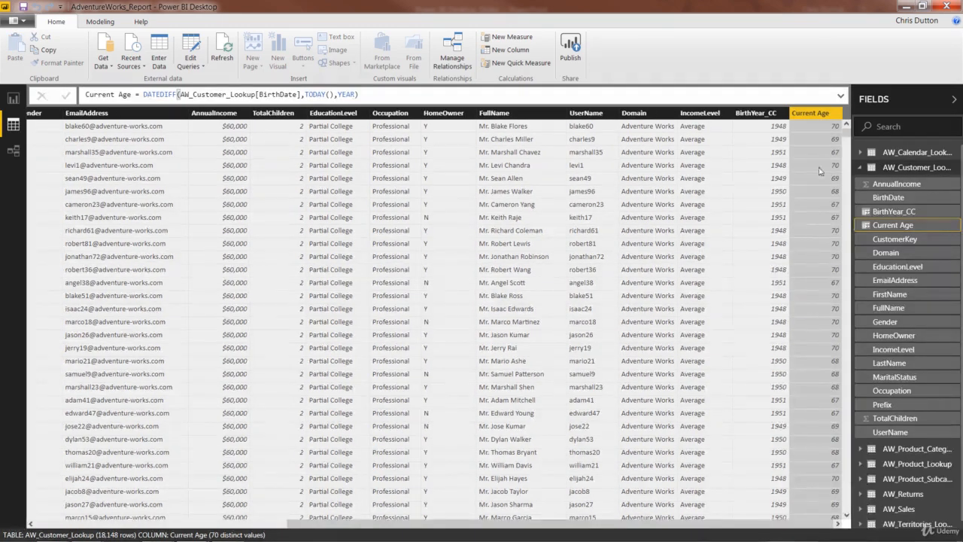